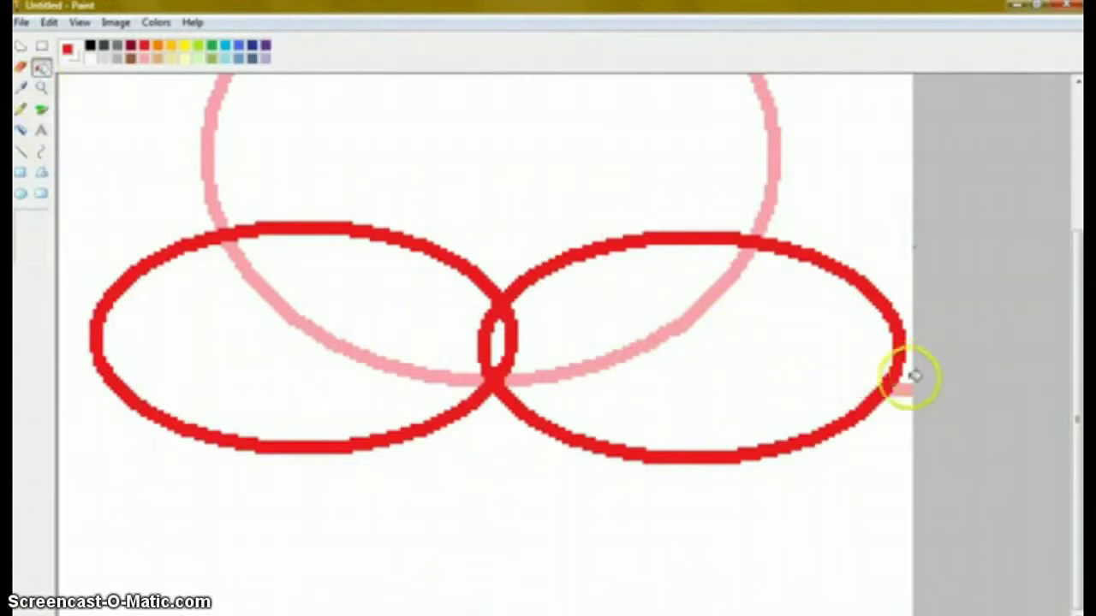
# Remove the stray pink fragment, repaint the pink body outline over the red crossings, and erase the red lines inside the body circle
pyautogui.rightClick(908, 390)
pyautogui.click(41, 109)
pyautogui.click(144, 58)
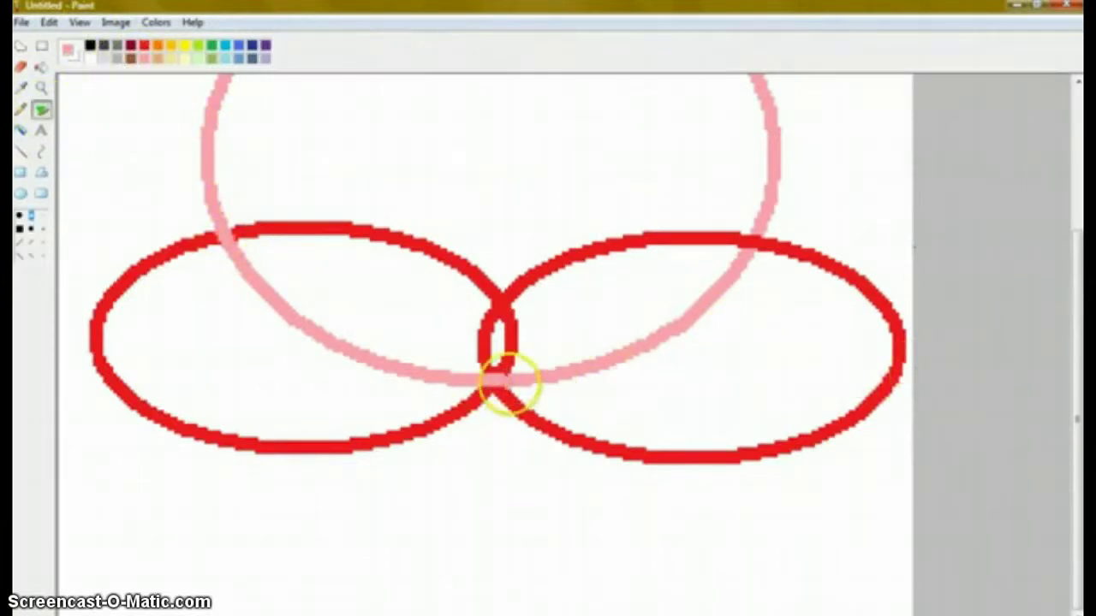
pyautogui.moveTo(759, 242); pyautogui.dragTo(743, 257)
pyautogui.click(41, 67)
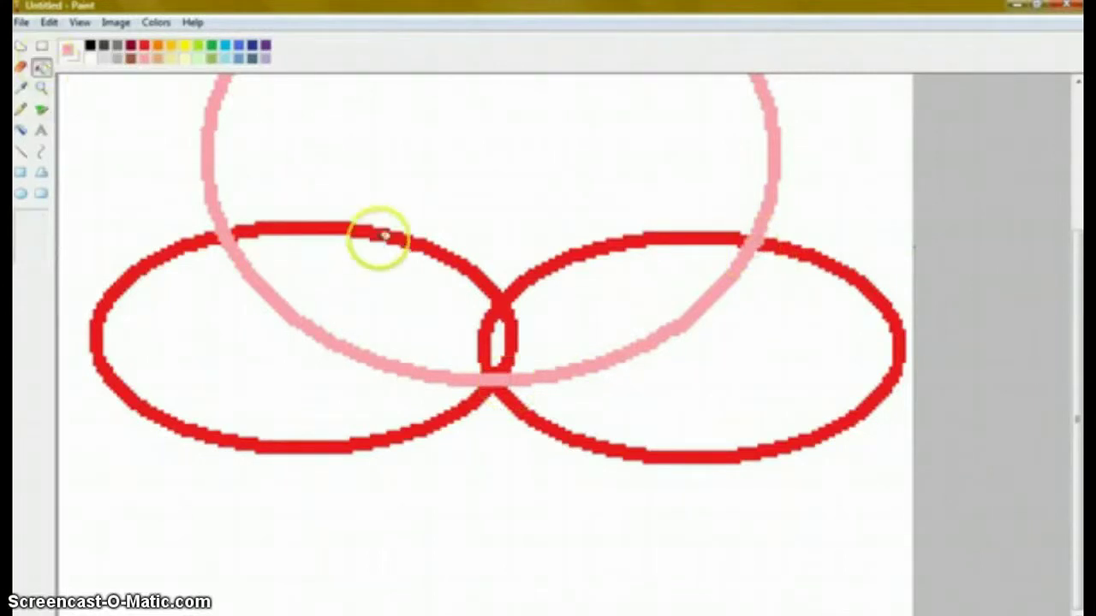
pyautogui.rightClick(380, 237)
# Draw a tall, narrow black ellipse outline for the left eye in the upper left part of the body
pyautogui.moveTo(1077, 356); pyautogui.dragTo(1077, 242)
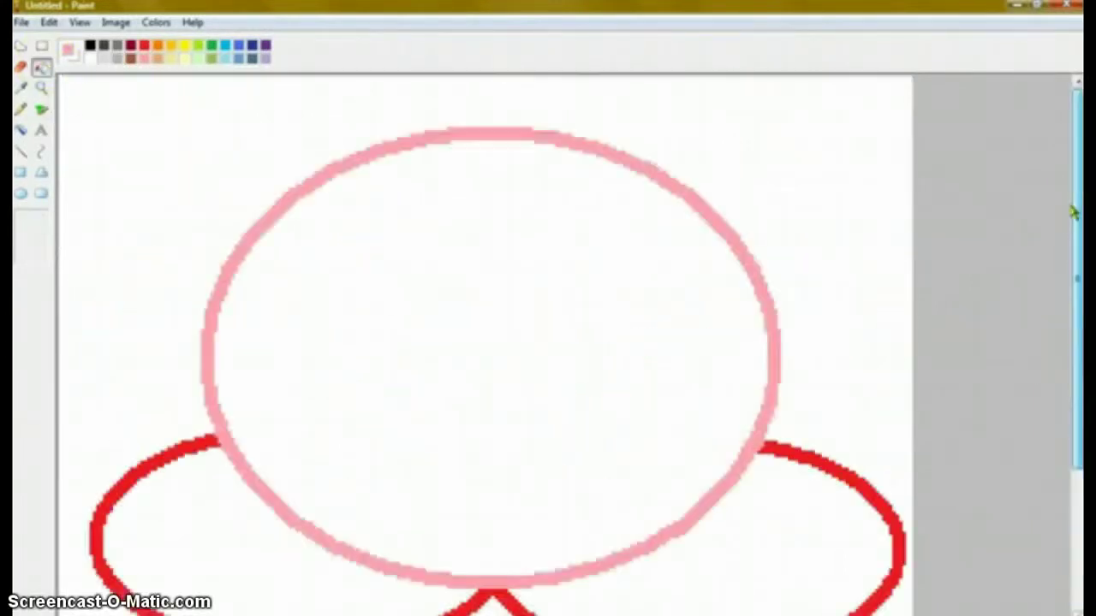
pyautogui.click(90, 45)
pyautogui.click(21, 192)
pyautogui.moveTo(298, 126)
pyautogui.mouseDown()
pyautogui.moveTo(447, 357)
pyautogui.moveTo(465, 430)
pyautogui.mouseUp()
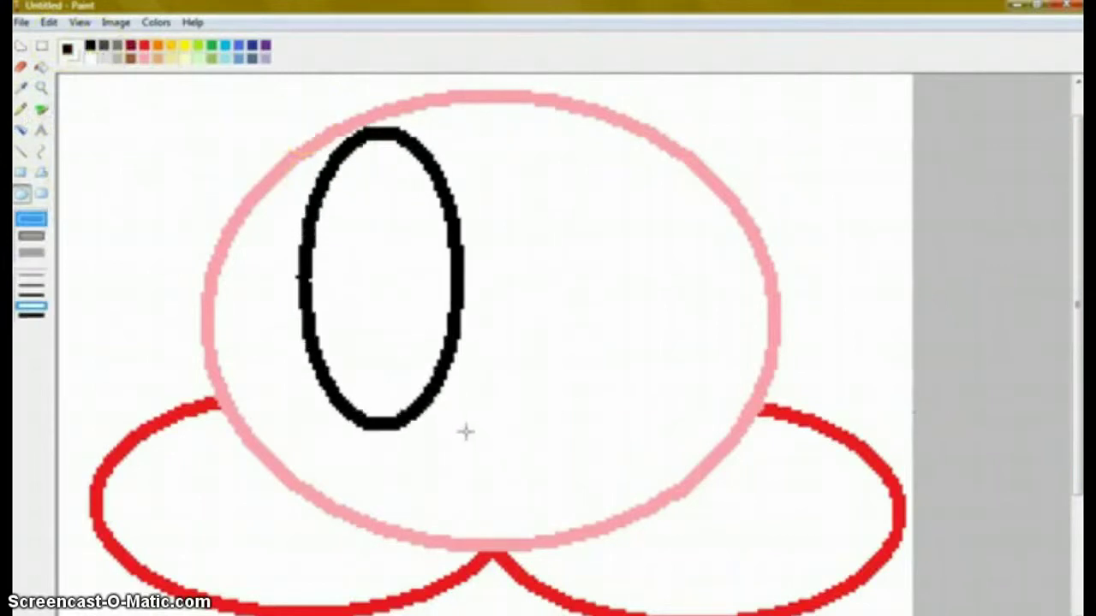
# Select the black eye with a free-form outline and move it slightly right and down, clear of the body outline
pyautogui.click(41, 49)
pyautogui.moveTo(323, 132); pyautogui.dragTo(451, 433)
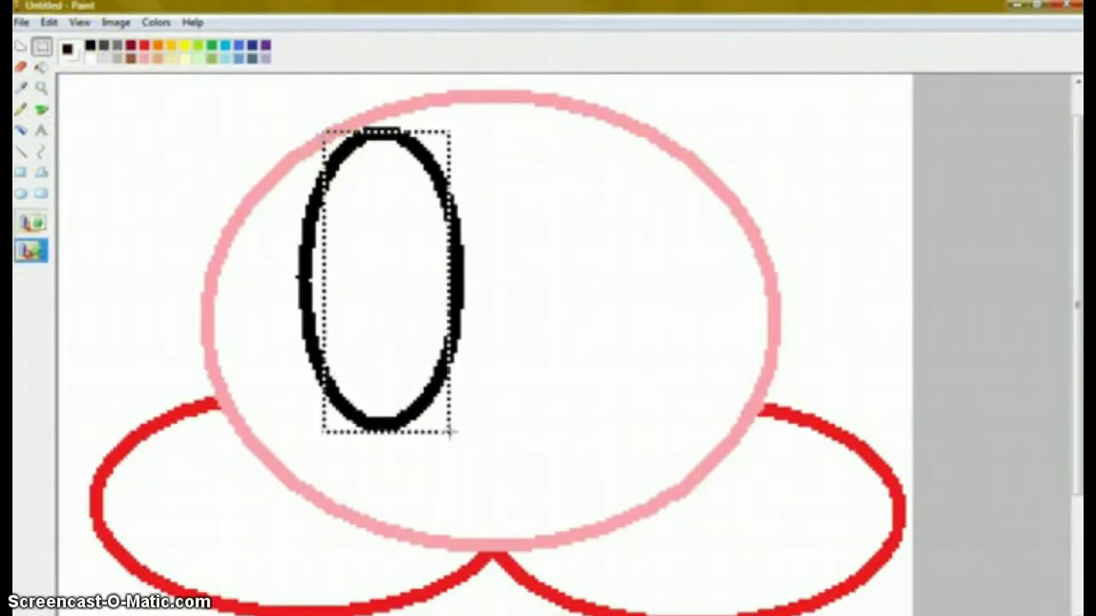
pyautogui.click(20, 46)
pyautogui.moveTo(356, 130)
pyautogui.mouseDown()
pyautogui.moveTo(484, 454)
pyautogui.moveTo(292, 274)
pyautogui.mouseUp()
pyautogui.moveTo(297, 186); pyautogui.dragTo(297, 183)
pyautogui.moveTo(358, 214); pyautogui.dragTo(409, 228)
# Duplicate the black eye and place the copy beside the original as the right eye
pyautogui.hotkey('ctrl', 'c')
pyautogui.hotkey('ctrl', 'v')
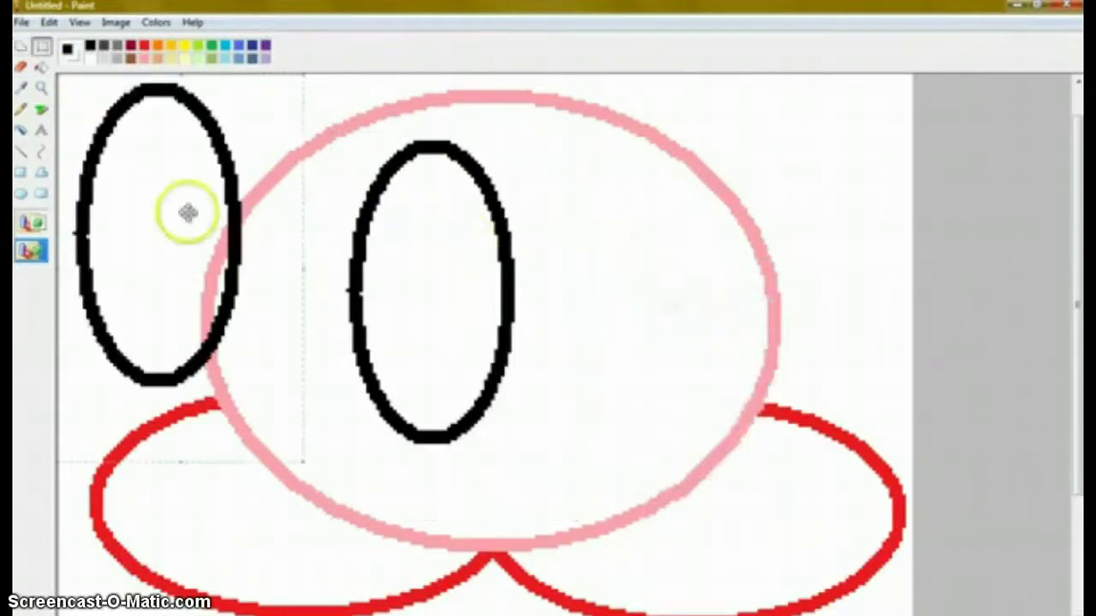
pyautogui.moveTo(188, 213); pyautogui.dragTo(615, 270)
# Select both eyes together with a free-form outline and shift them slightly left on the face
pyautogui.moveTo(334, 174)
pyautogui.mouseDown()
pyautogui.moveTo(413, 125)
pyautogui.moveTo(311, 255)
pyautogui.moveTo(382, 468)
pyautogui.moveTo(649, 484)
pyautogui.moveTo(726, 281)
pyautogui.mouseUp()
pyautogui.click(356, 144)
pyautogui.click(20, 45)
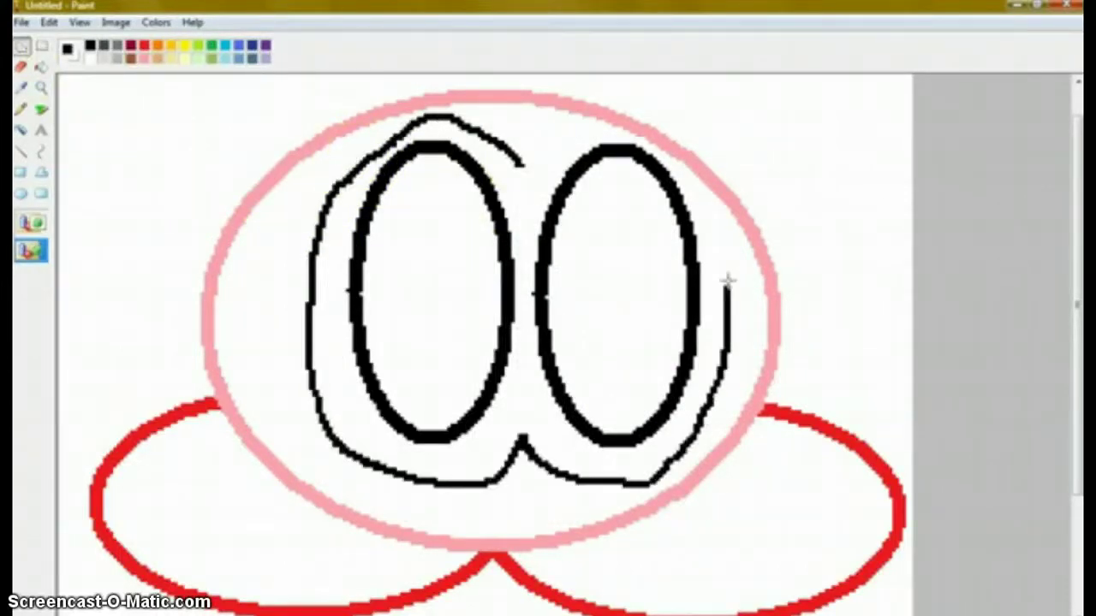
pyautogui.moveTo(514, 165); pyautogui.dragTo(515, 162)
pyautogui.moveTo(622, 277); pyautogui.dragTo(588, 280)
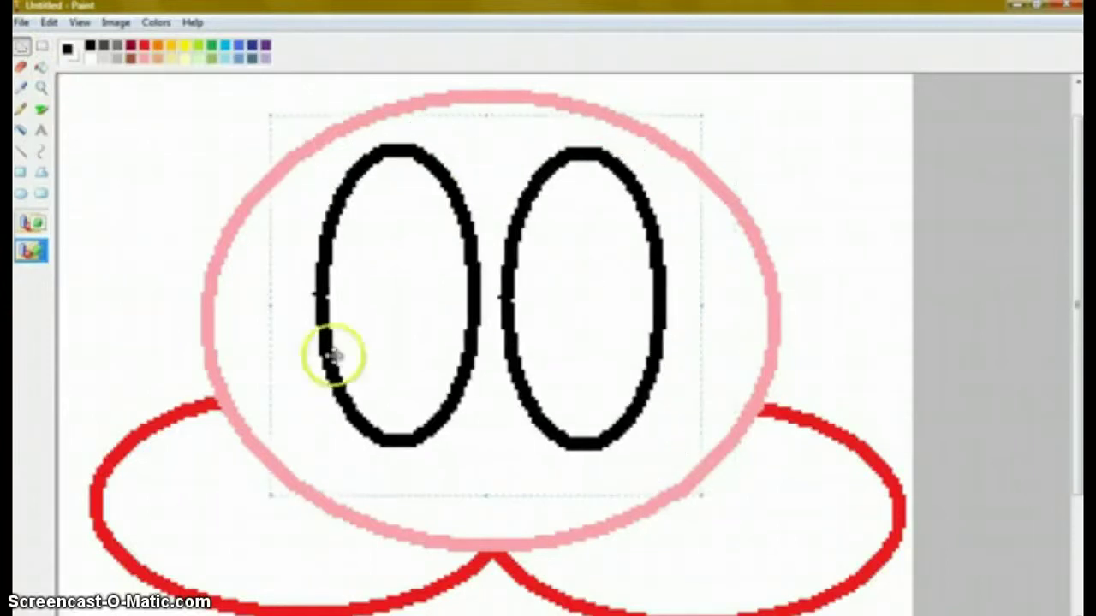
pyautogui.click(181, 301)
# Cut both eyes with white strokes near the bottom, clean the edge notch, and erase the lower curves to leave open arches
pyautogui.click(41, 110)
pyautogui.moveTo(302, 377); pyautogui.dragTo(655, 379)
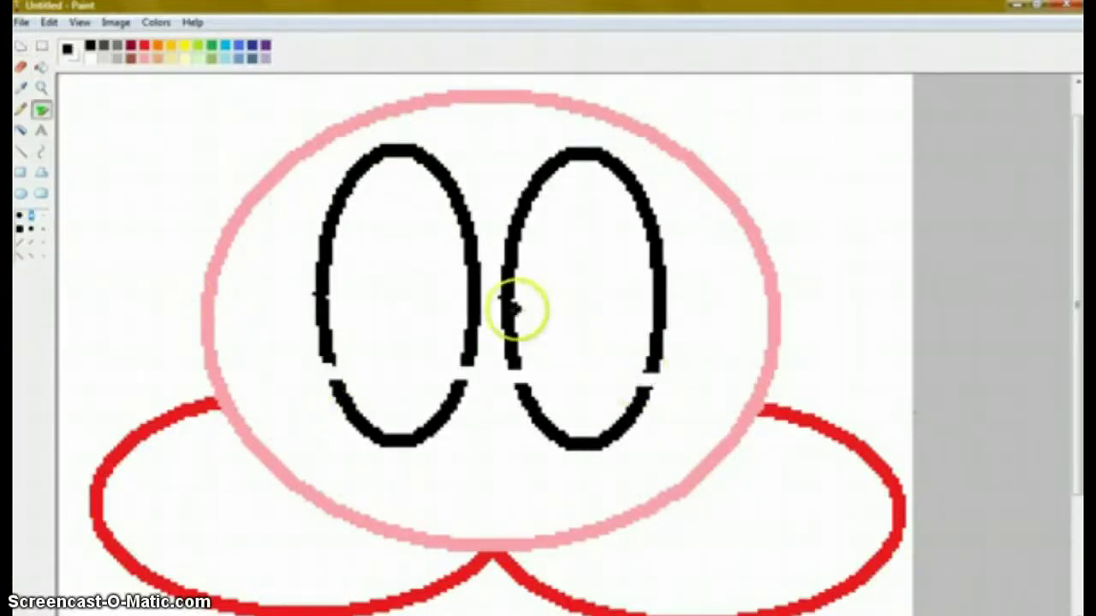
pyautogui.click(322, 297)
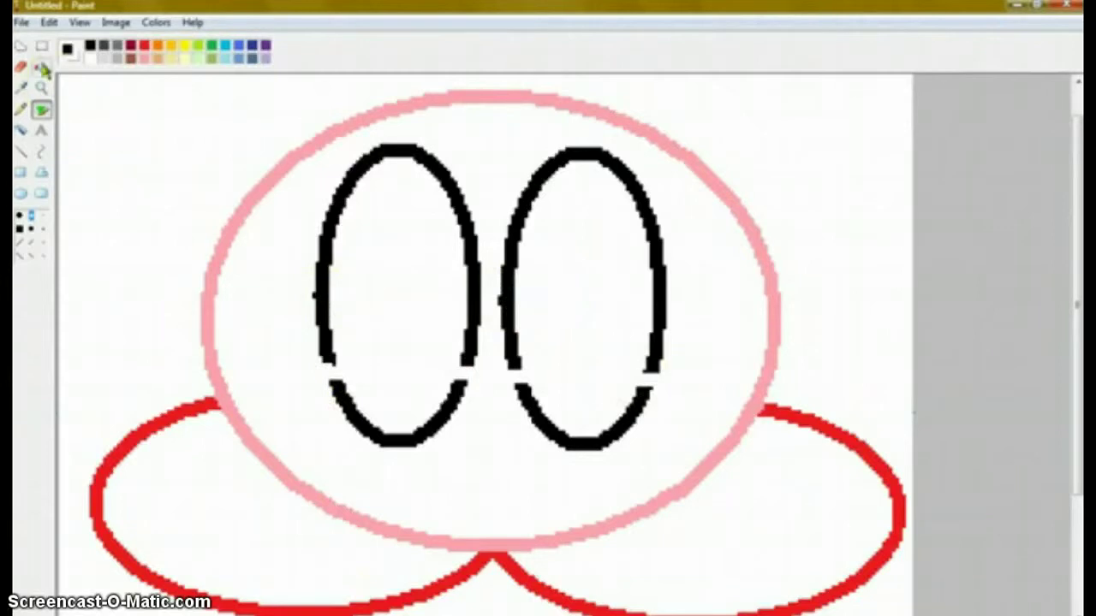
pyautogui.moveTo(342, 402); pyautogui.dragTo(651, 424)
# Brush a slanted red open-mouth outline below the right eye, leaving its lower right end open
pyautogui.click(40, 88)
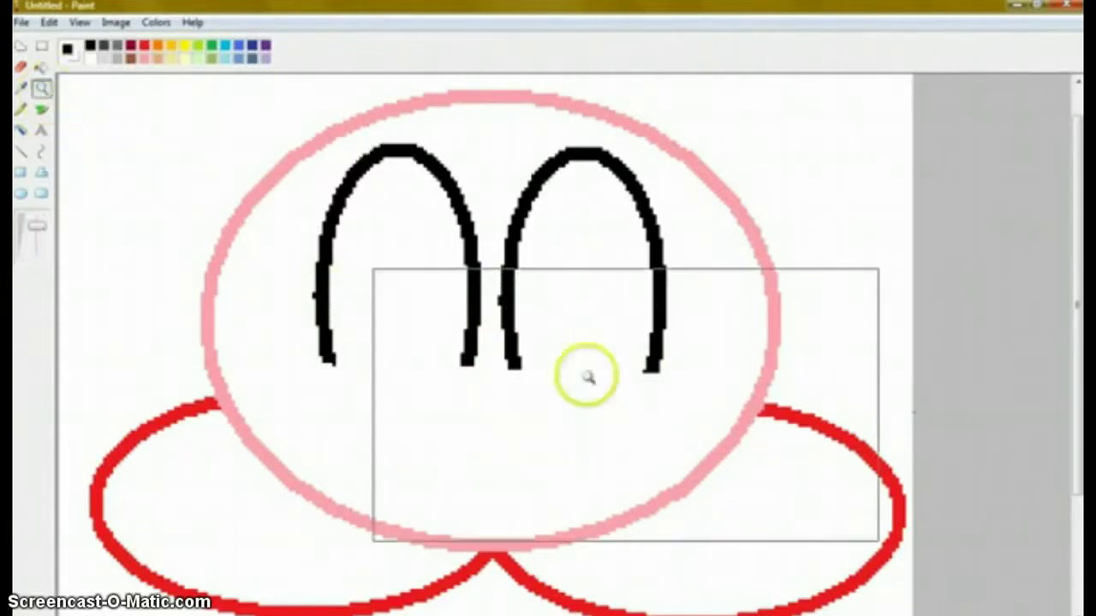
pyautogui.click(530, 438)
pyautogui.click(42, 110)
pyautogui.click(143, 46)
pyautogui.moveTo(471, 353)
pyautogui.mouseDown()
pyautogui.moveTo(620, 280)
pyautogui.moveTo(814, 432)
pyautogui.moveTo(580, 448)
pyautogui.moveTo(686, 468)
pyautogui.mouseUp()
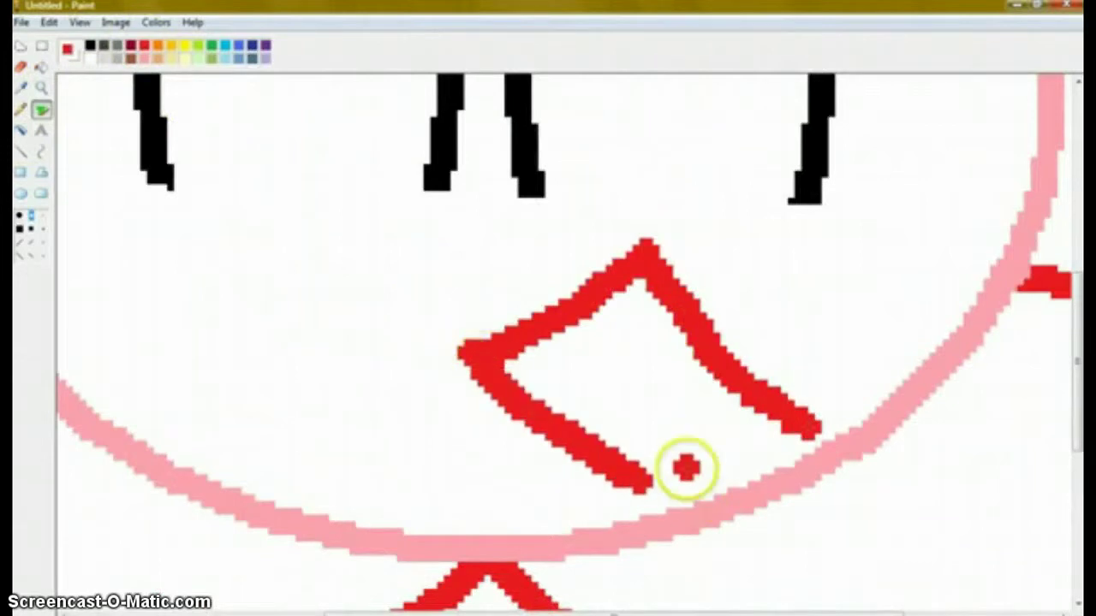
# Outline a tongue inside the mouth with a thin pink line and fill it with pink
pyautogui.click(144, 57)
pyautogui.click(20, 110)
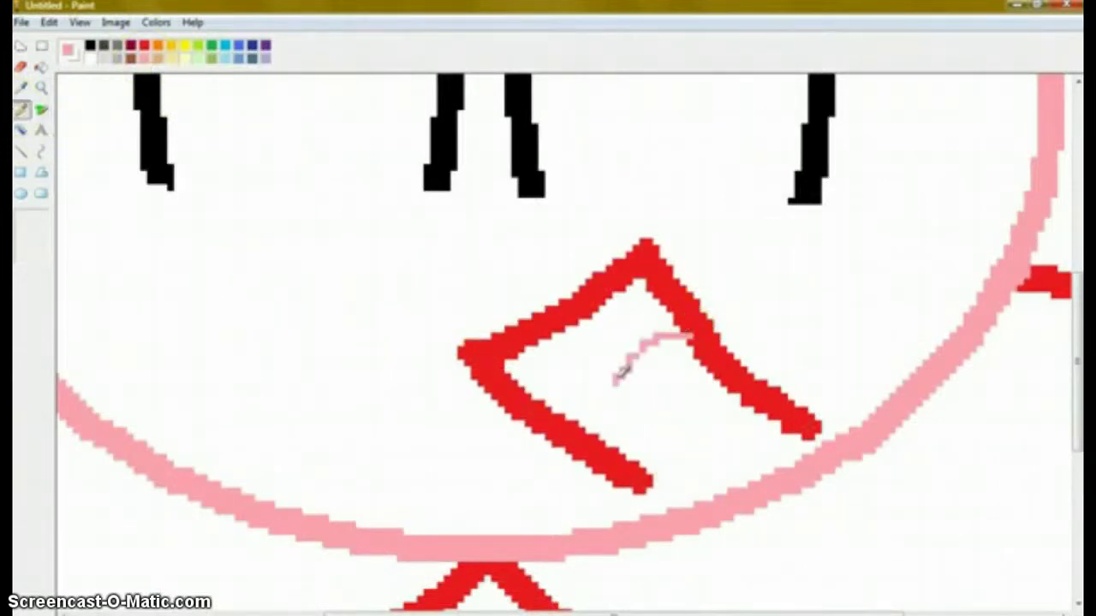
pyautogui.moveTo(607, 428)
pyautogui.mouseDown()
pyautogui.moveTo(655, 476)
pyautogui.moveTo(787, 438)
pyautogui.mouseUp()
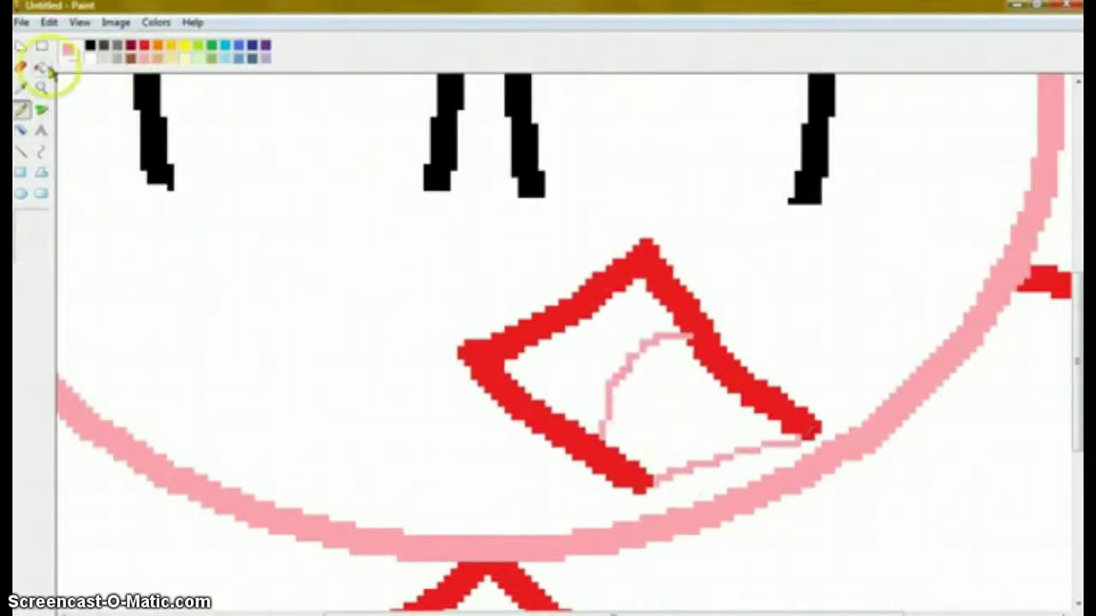
pyautogui.click(41, 68)
pyautogui.click(693, 402)
# Fill the rest of the mouth interior with dark red and recolour the mouth outline black
pyautogui.click(130, 45)
pyautogui.click(565, 351)
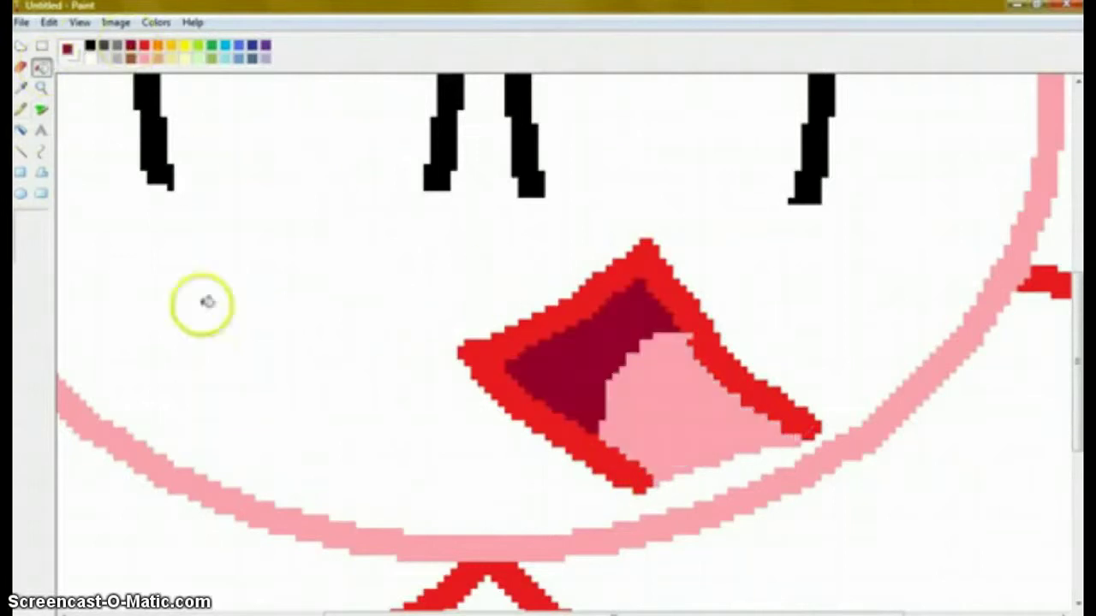
pyautogui.click(89, 45)
pyautogui.click(540, 416)
# Draw two pink ellipse arms, one overlapping the body's upper left edge and one overlapping its lower right edge
pyautogui.click(41, 88)
pyautogui.click(288, 208)
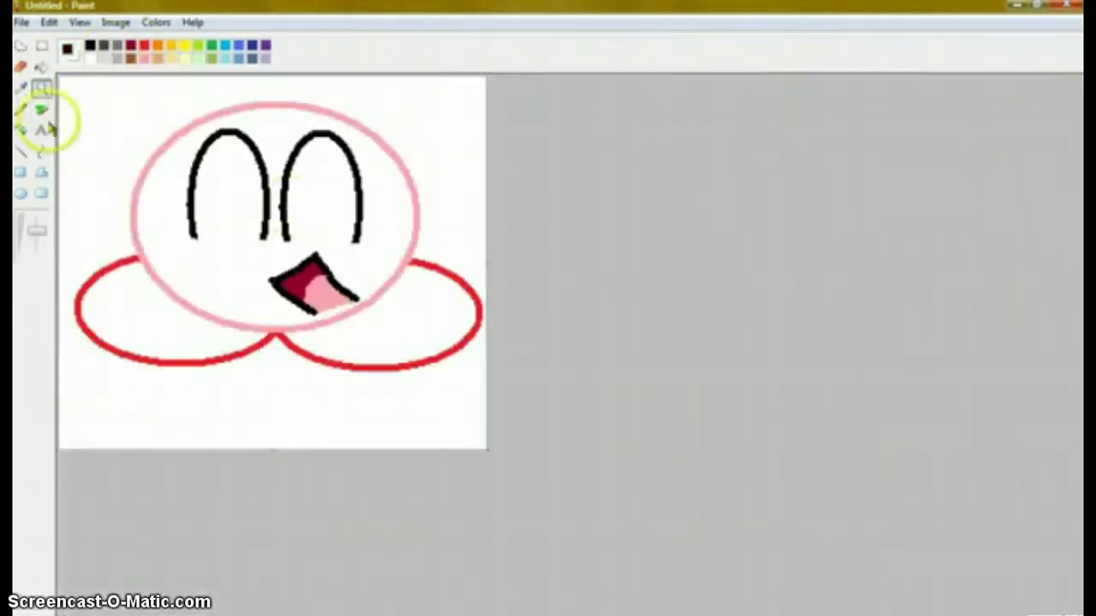
pyautogui.click(21, 192)
pyautogui.click(144, 58)
pyautogui.moveTo(107, 112); pyautogui.dragTo(184, 227)
pyautogui.moveTo(391, 231)
pyautogui.mouseDown()
pyautogui.moveTo(451, 323)
pyautogui.moveTo(469, 330)
pyautogui.mouseUp()
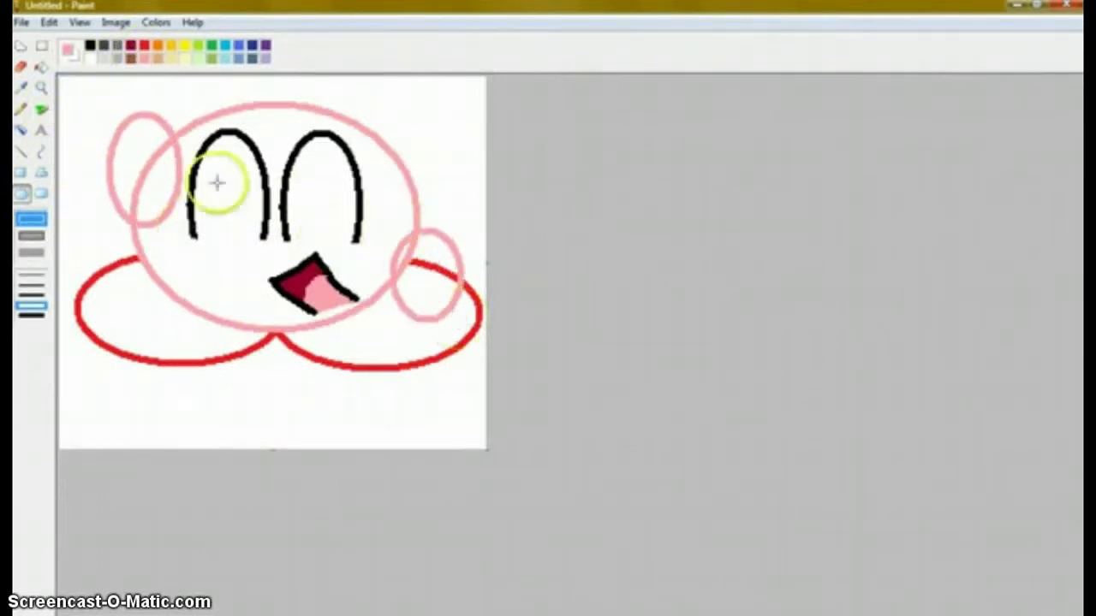
# Erase the overlapping body and arm lines at the left arm so that it merges with the body
pyautogui.click(41, 89)
pyautogui.click(228, 252)
pyautogui.click(41, 110)
pyautogui.click(91, 58)
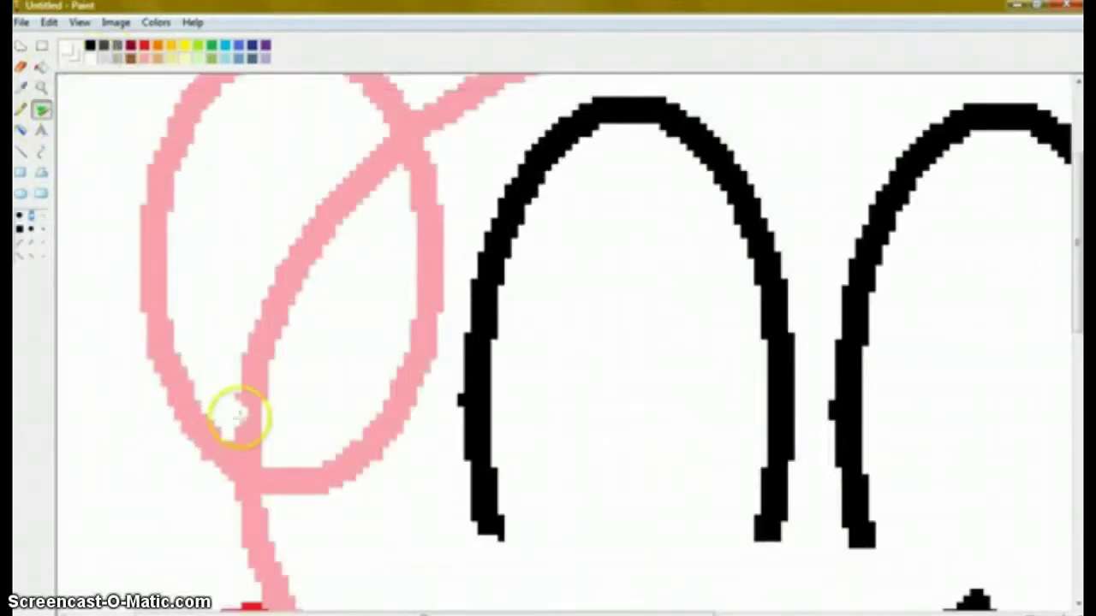
pyautogui.moveTo(232, 416); pyautogui.dragTo(257, 467)
pyautogui.moveTo(377, 154); pyautogui.dragTo(426, 160)
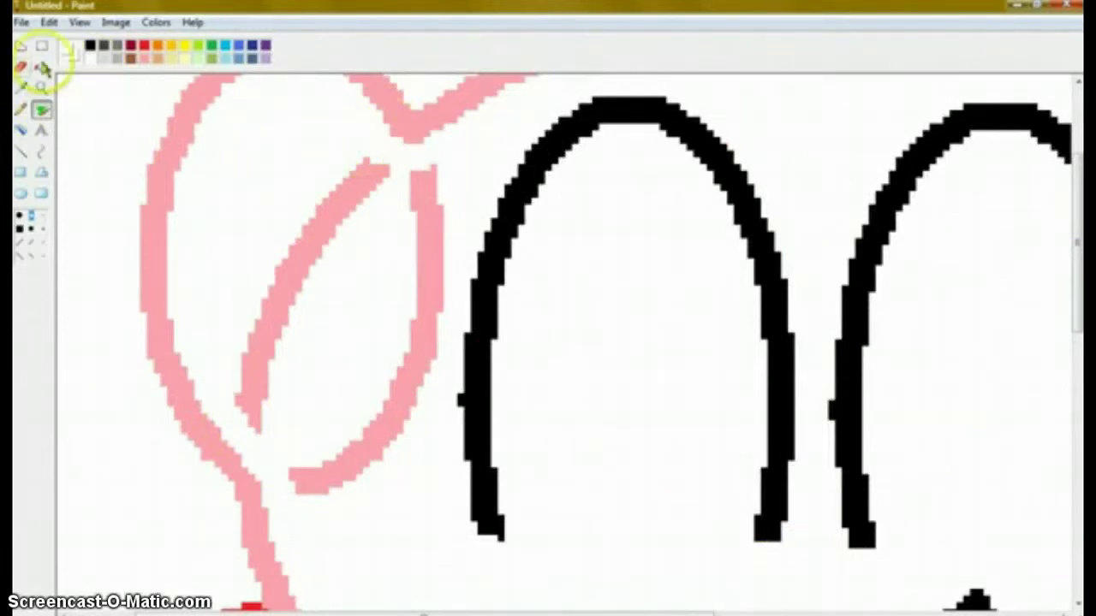
pyautogui.click(42, 67)
pyautogui.click(308, 244)
pyautogui.click(425, 293)
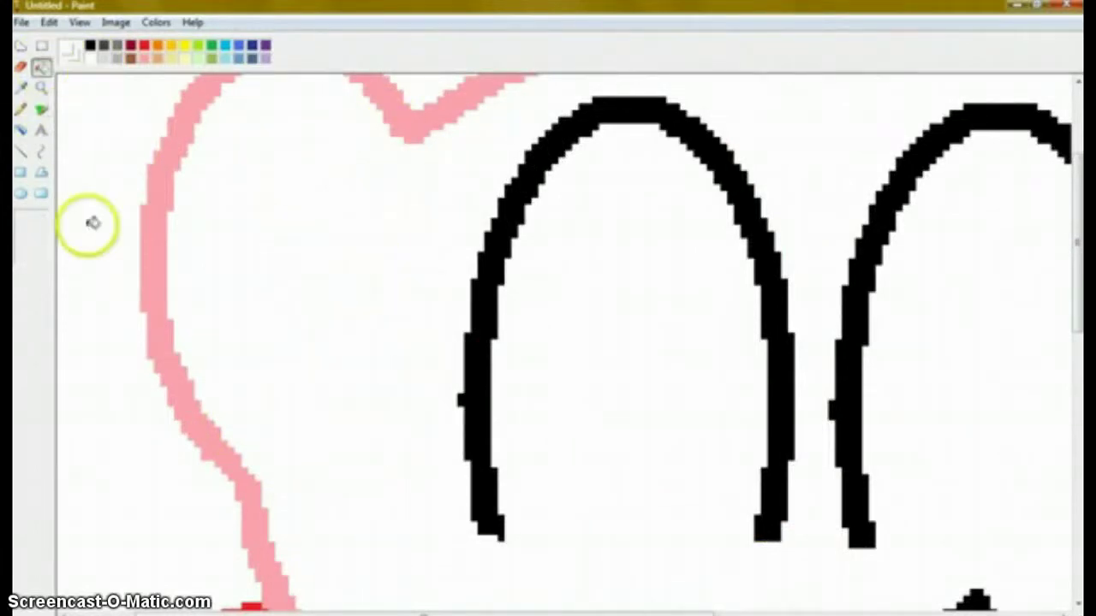
# Add short pink strokes at the upper and lower joints of the left arm
pyautogui.click(143, 59)
pyautogui.moveTo(250, 488); pyautogui.dragTo(297, 460)
pyautogui.moveTo(411, 133); pyautogui.dragTo(417, 165)
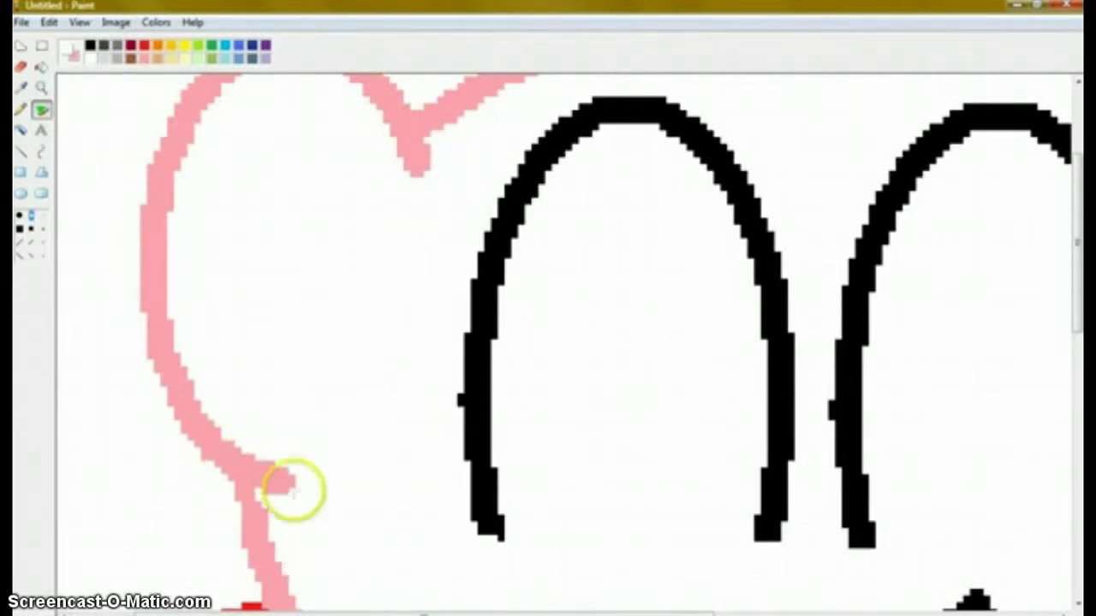
# Erase the overlapping arm and body lines at the right arm and remove the red foot line inside it
pyautogui.moveTo(300, 612); pyautogui.dragTo(700, 611)
pyautogui.scroll(-3, 700, 409)
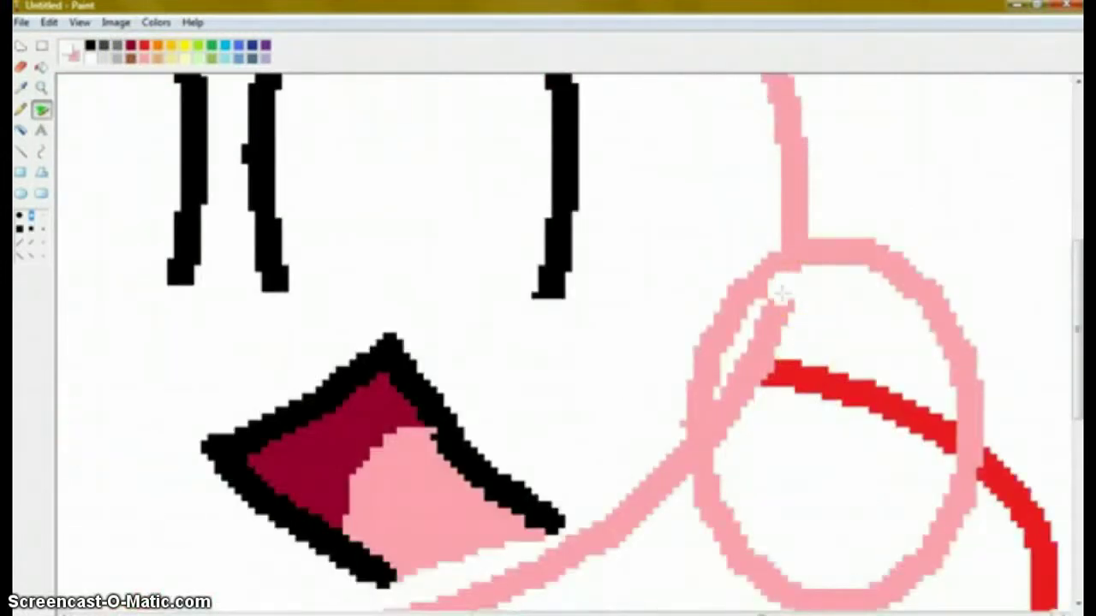
pyautogui.click(701, 353)
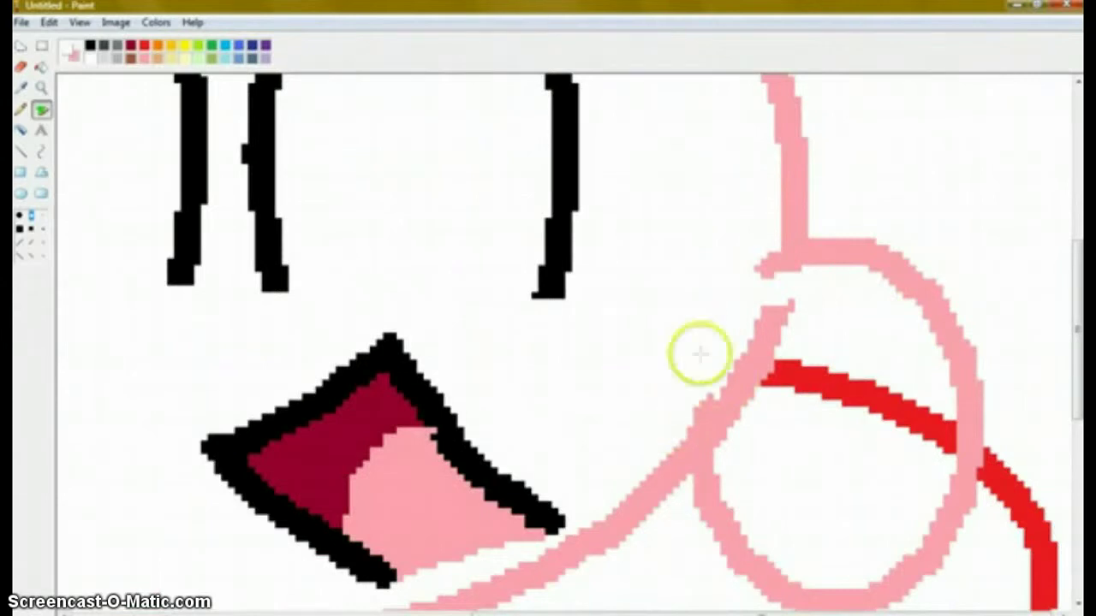
pyautogui.moveTo(779, 308); pyautogui.dragTo(752, 394)
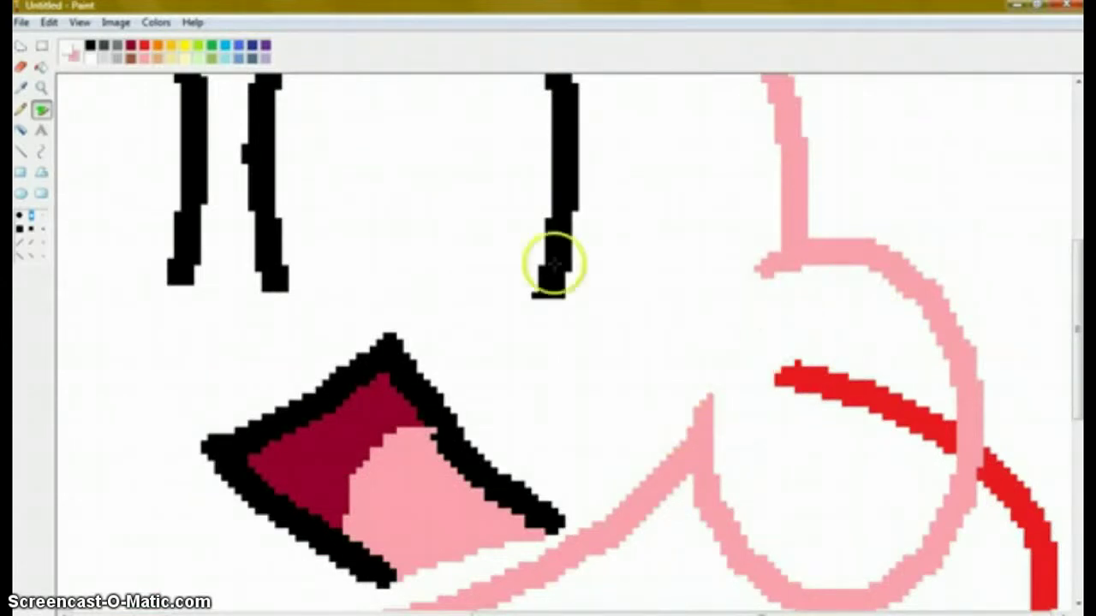
pyautogui.click(42, 68)
pyautogui.click(847, 385)
# Define a custom pink (red 255, green 98, blue 176), recolour the body outline with it, and fill the body light pink
pyautogui.click(41, 88)
pyautogui.rightClick(318, 193)
pyautogui.rightClick(322, 195)
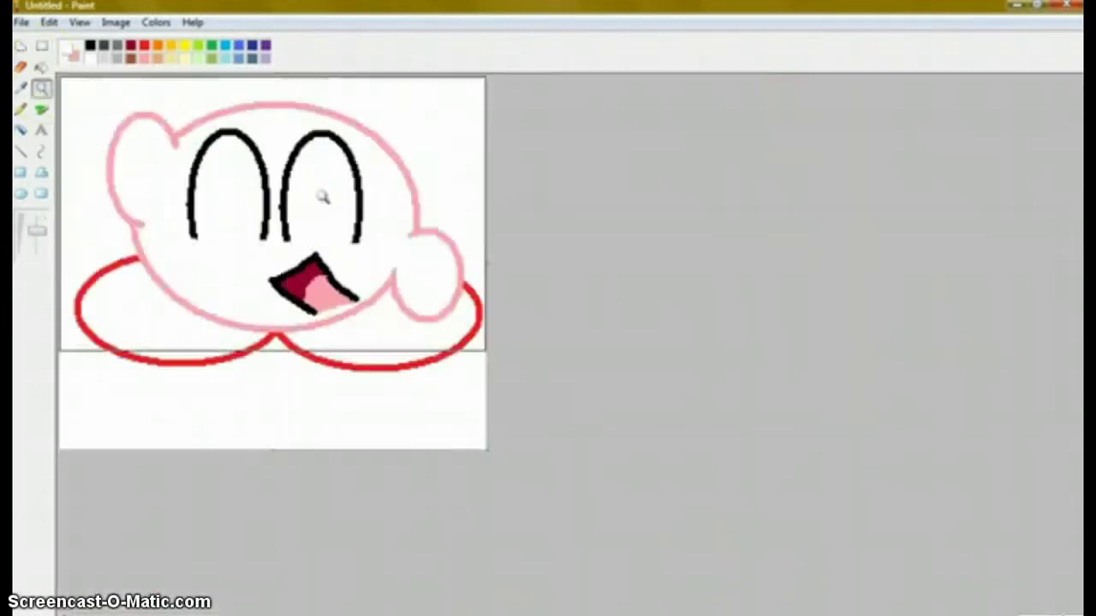
pyautogui.click(41, 66)
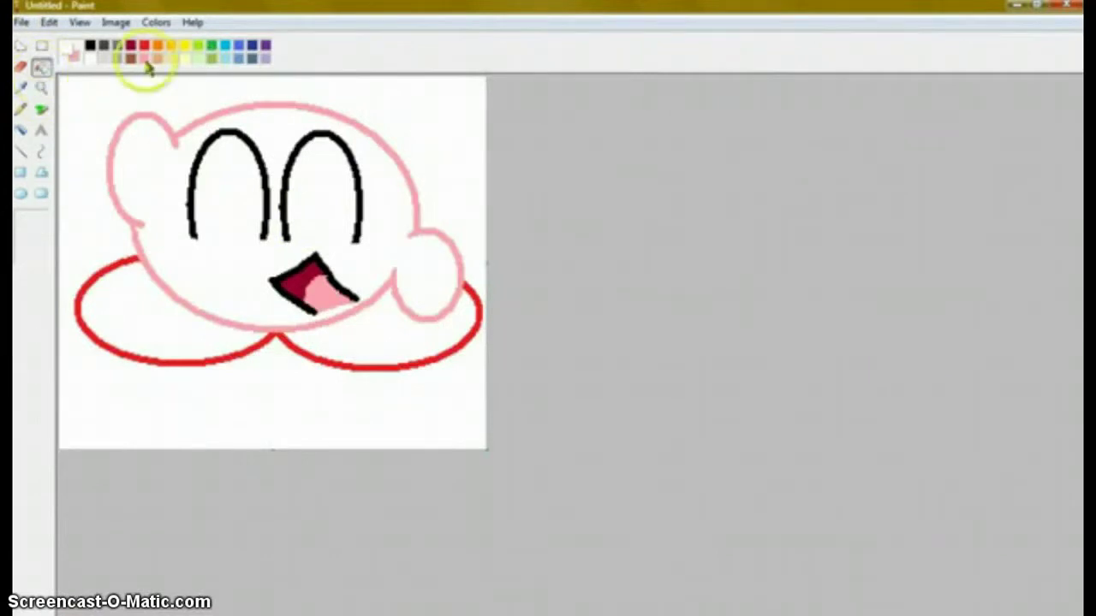
pyautogui.doubleClick(145, 62)
pyautogui.click(623, 270)
pyautogui.click(602, 419)
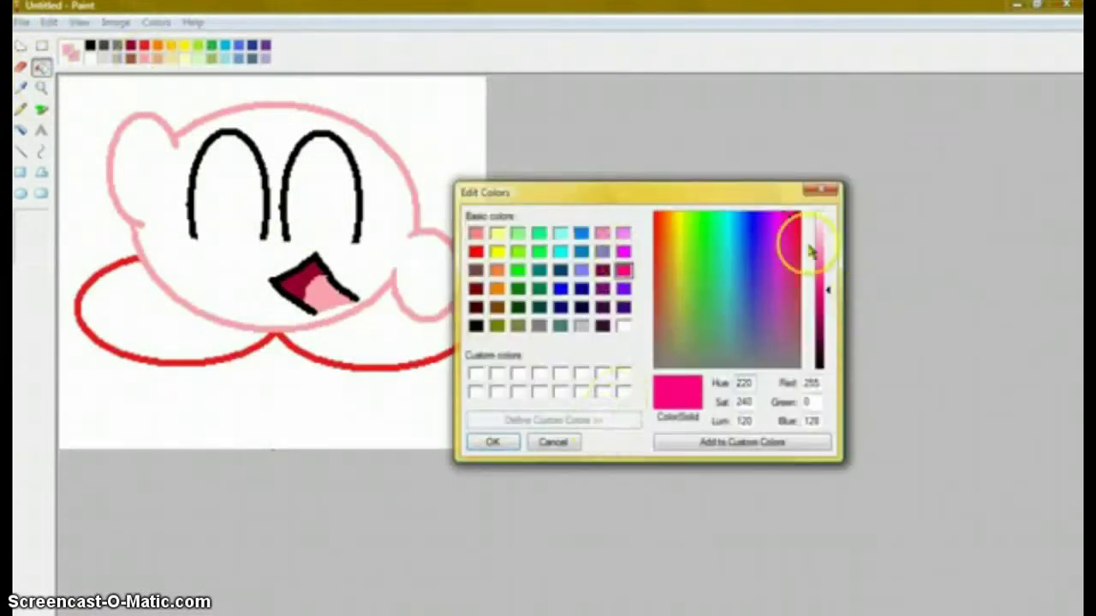
pyautogui.click(603, 232)
pyautogui.moveTo(827, 251)
pyautogui.mouseDown()
pyautogui.moveTo(827, 270)
pyautogui.moveTo(827, 260)
pyautogui.mouseUp()
pyautogui.click(702, 444)
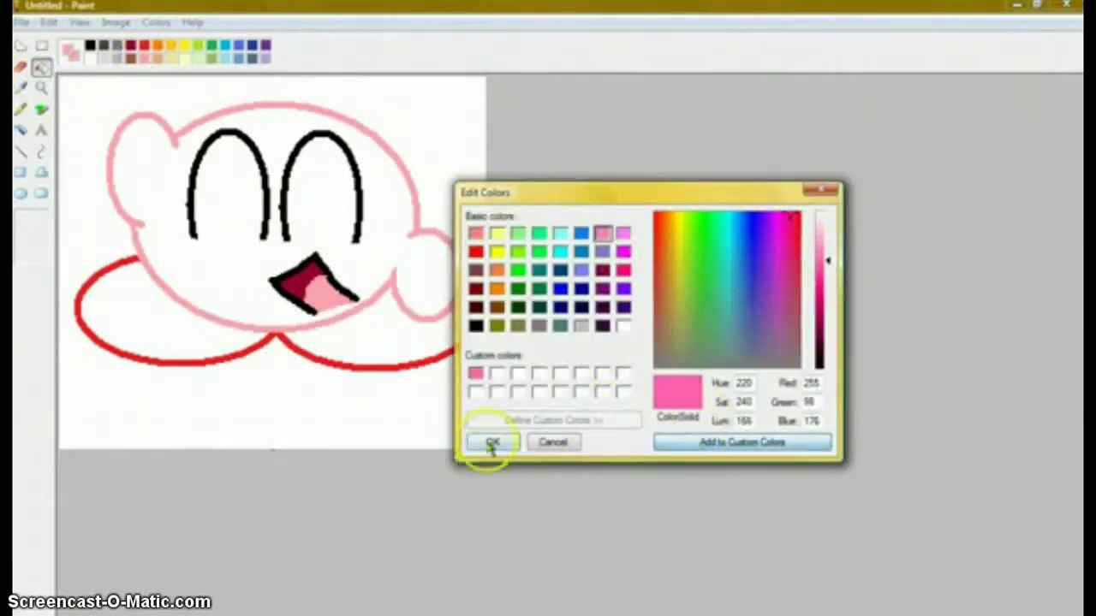
pyautogui.click(163, 162)
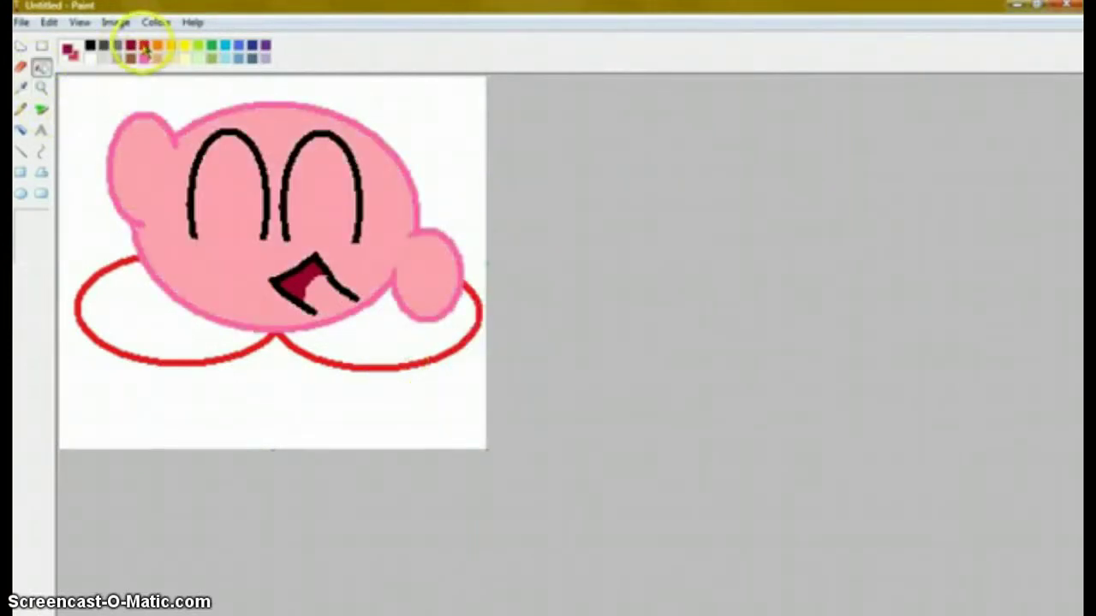
# Define a custom dark red with red 153, green 4 and blue 0
pyautogui.doubleClick(145, 52)
pyautogui.click(550, 421)
pyautogui.click(695, 442)
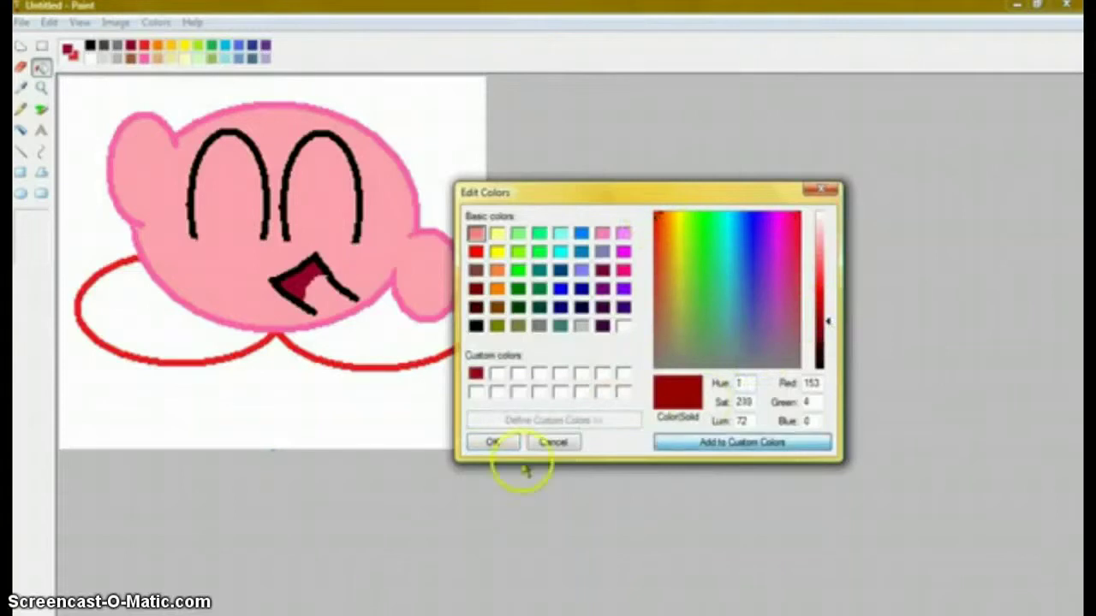
pyautogui.click(483, 442)
# Recolour the foot outlines dark red and fill both feet with bright red
pyautogui.click(419, 363)
pyautogui.rightClick(225, 335)
pyautogui.rightClick(328, 349)
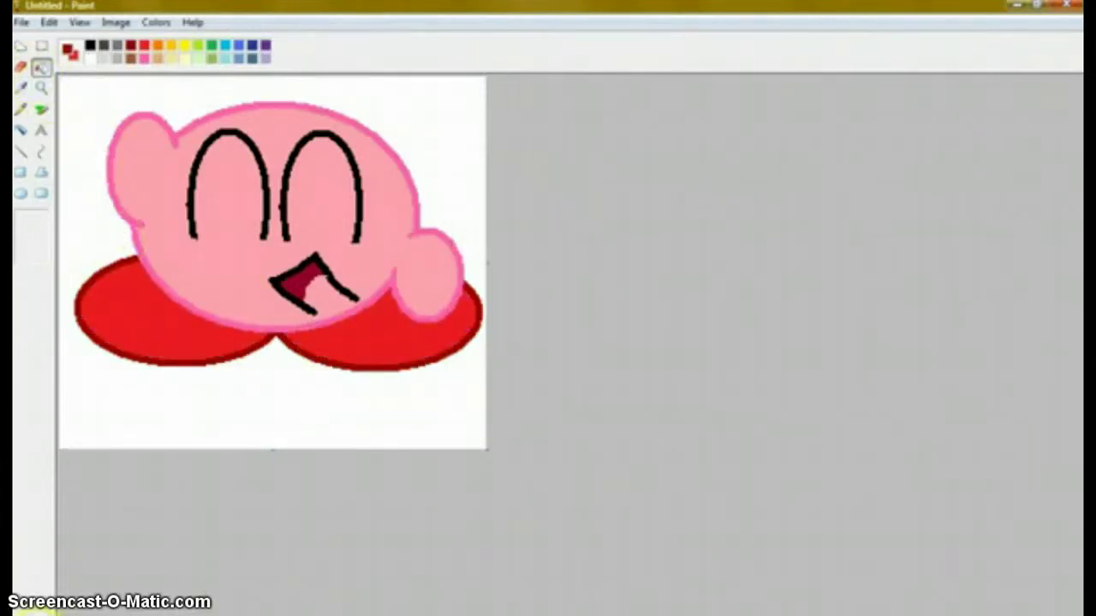
# Open a new Paint window with a blank canvas
pyautogui.click(125, 608)
pyautogui.click(121, 314)
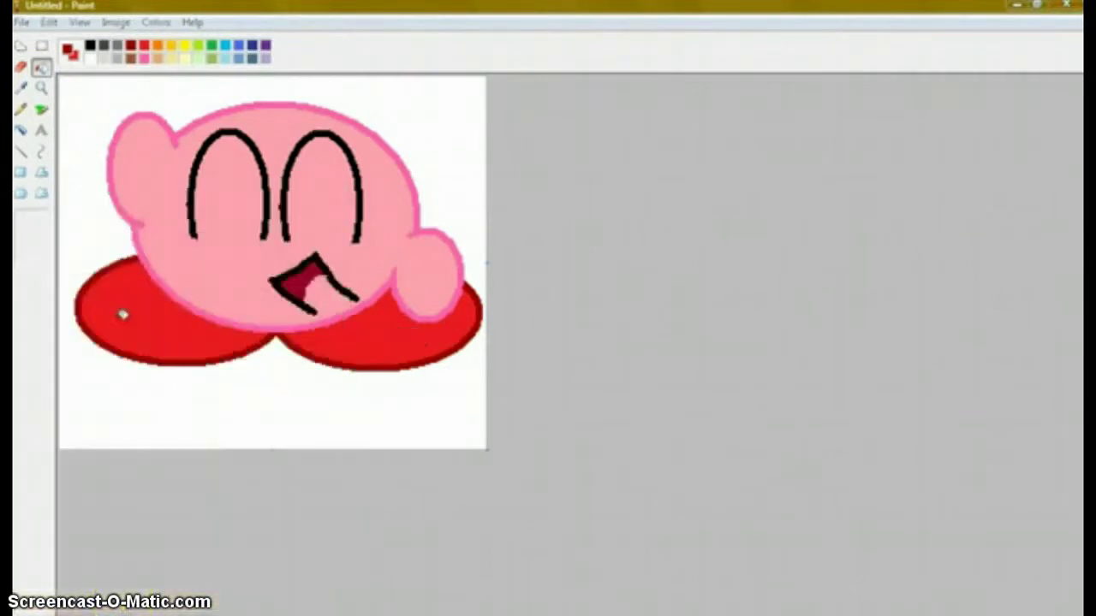
pyautogui.click(43, 91)
pyautogui.click(101, 159)
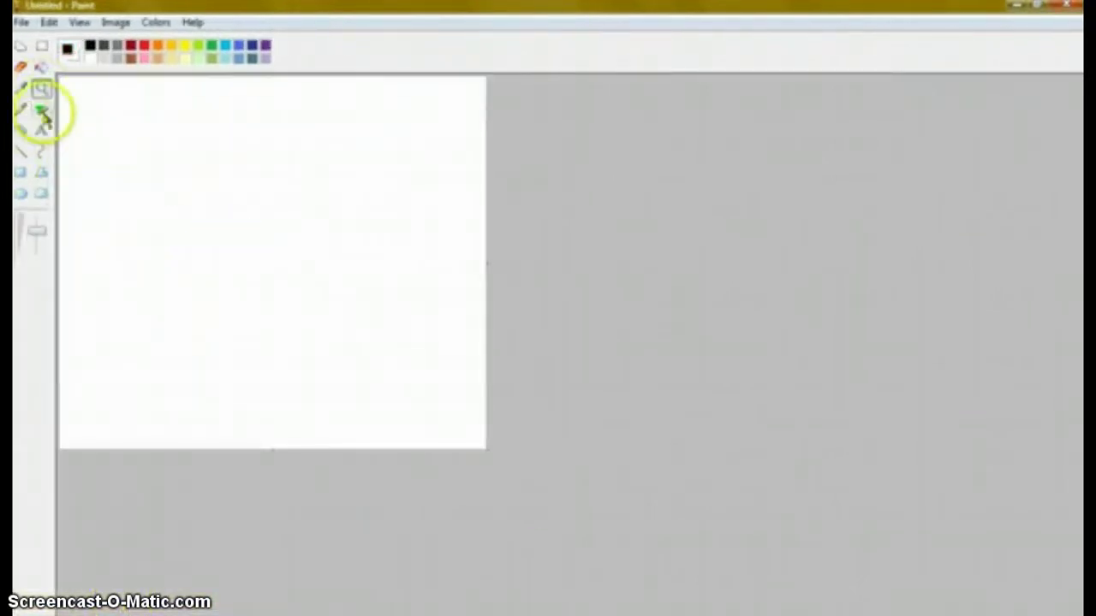
pyautogui.click(42, 110)
pyautogui.click(198, 49)
pyautogui.click(174, 139)
# Define a custom light pink (red 255, green 206, blue 214) and fill the whole canvas with it
pyautogui.click(42, 67)
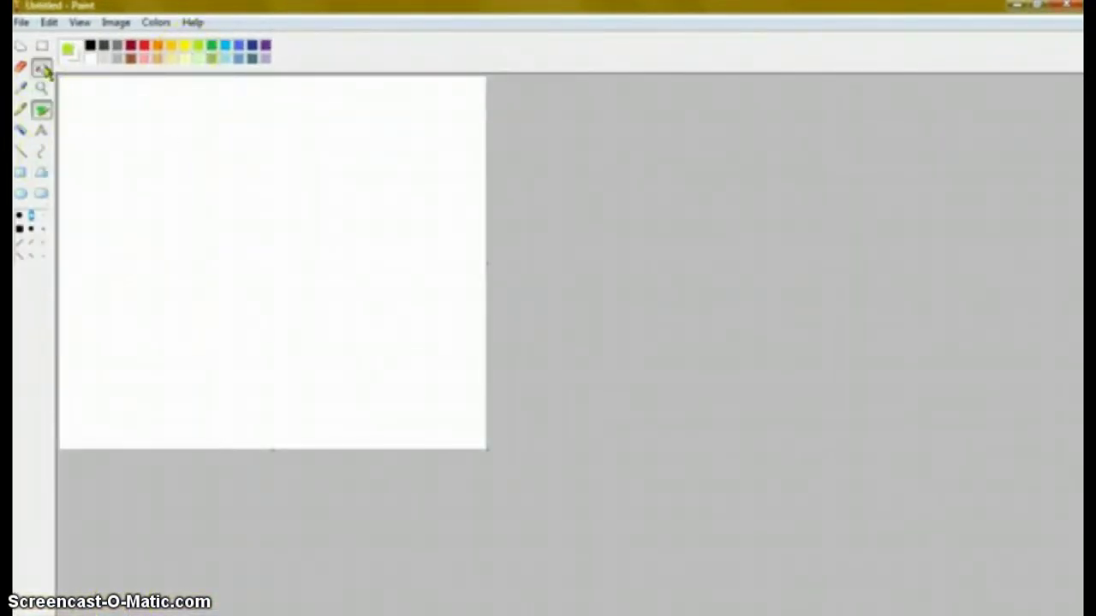
pyautogui.doubleClick(144, 59)
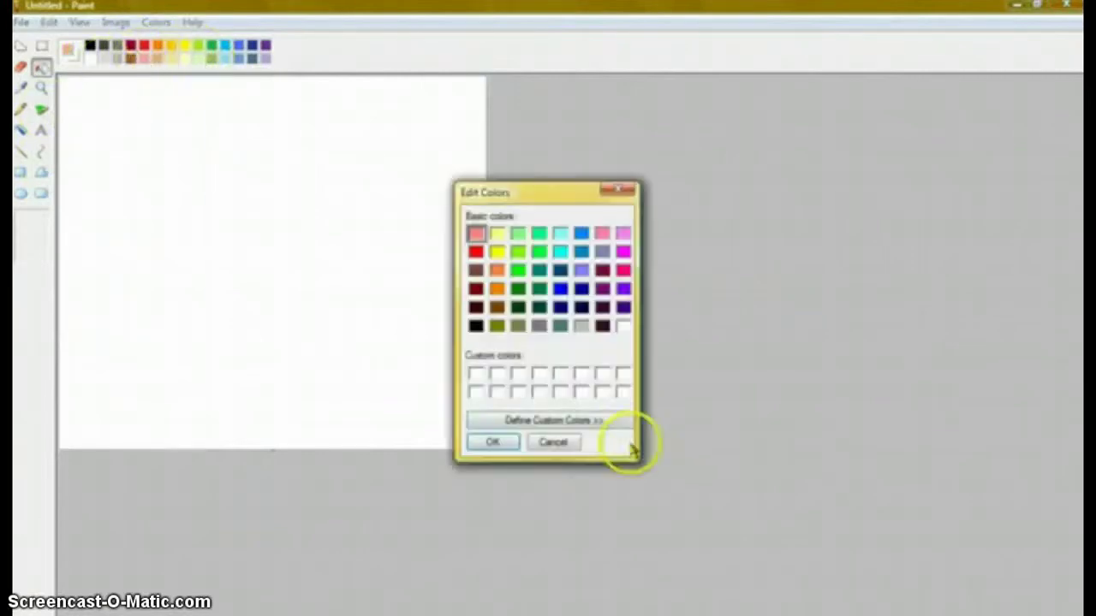
pyautogui.click(610, 422)
pyautogui.click(825, 224)
pyautogui.click(723, 446)
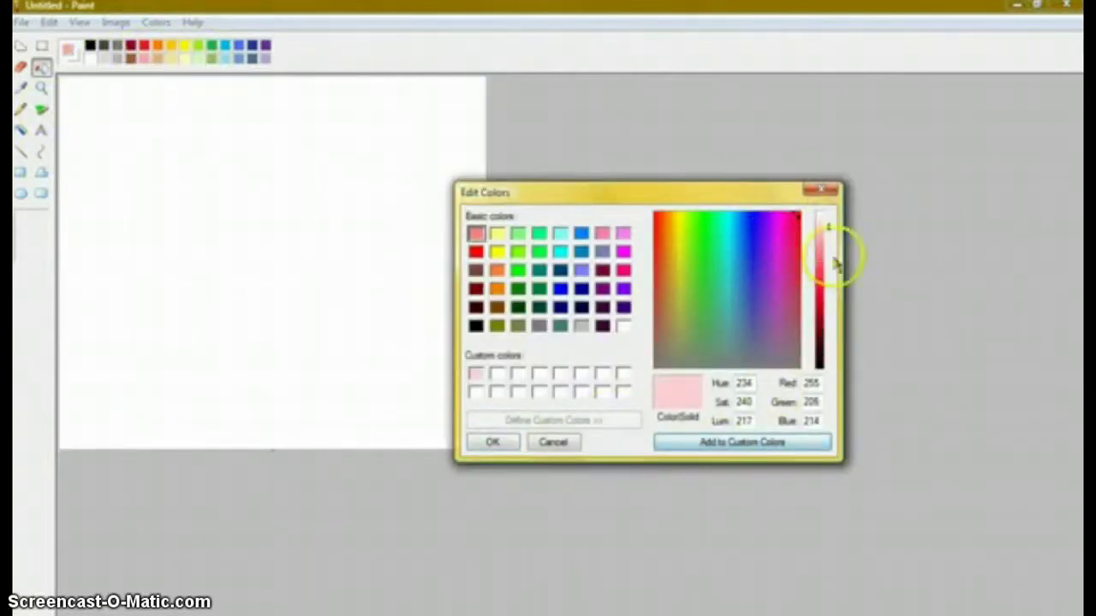
pyautogui.click(829, 242)
pyautogui.click(692, 443)
pyautogui.click(477, 375)
pyautogui.click(493, 443)
pyautogui.click(401, 372)
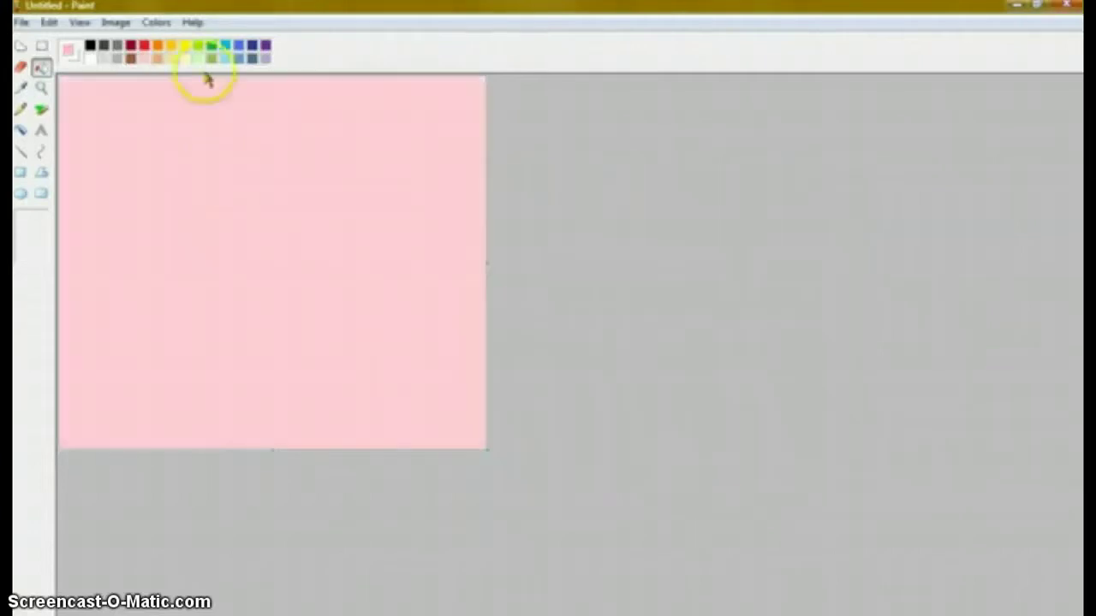
# Draw curved diagonal stripes across the light pink canvas with the Eraser, using the darker custom pink as background colour
pyautogui.doubleClick(145, 59)
pyautogui.click(477, 392)
pyautogui.click(494, 443)
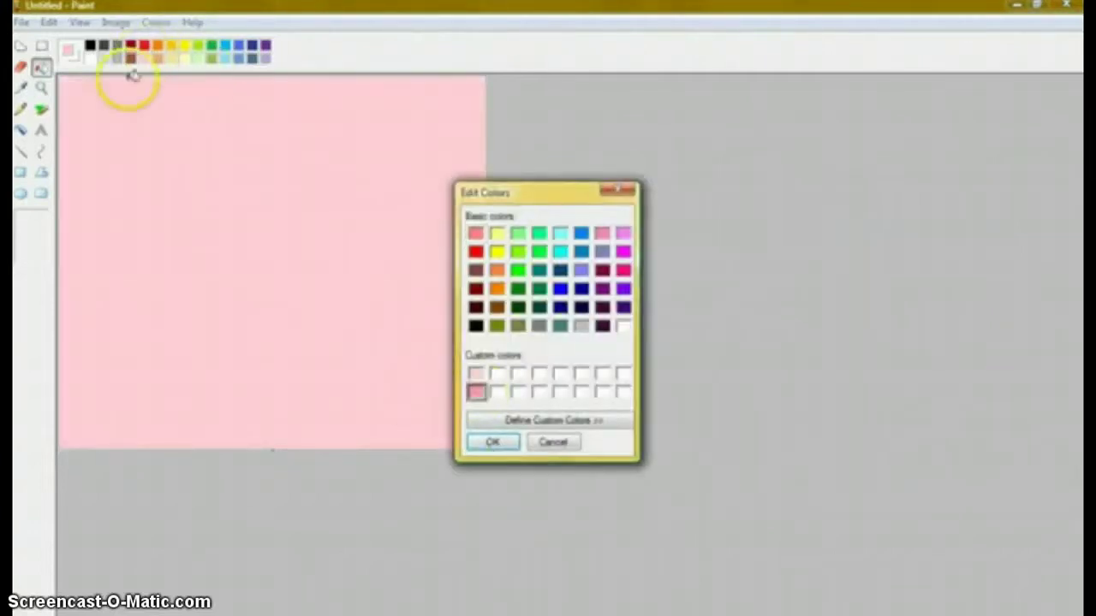
pyautogui.rightClick(144, 59)
pyautogui.click(20, 67)
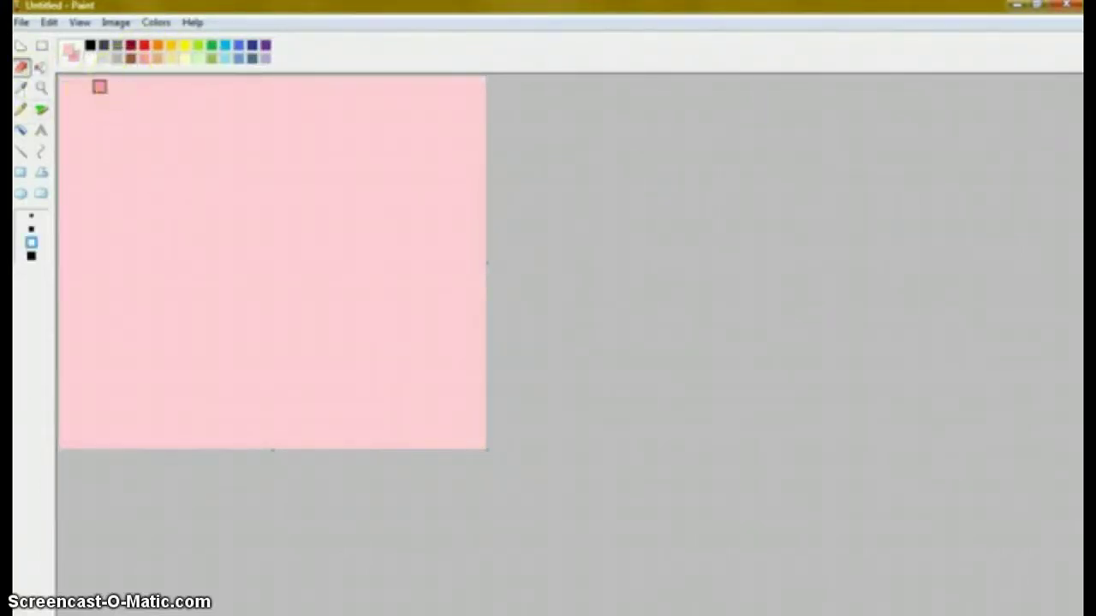
pyautogui.moveTo(108, 80); pyautogui.dragTo(60, 112)
pyautogui.moveTo(60, 145); pyautogui.dragTo(195, 79)
pyautogui.moveTo(241, 79); pyautogui.dragTo(60, 186)
pyautogui.moveTo(60, 295); pyautogui.dragTo(486, 189)
pyautogui.moveTo(486, 237)
pyautogui.mouseDown()
pyautogui.moveTo(159, 328)
pyautogui.moveTo(60, 372)
pyautogui.mouseUp()
pyautogui.moveTo(60, 409); pyautogui.dragTo(485, 370)
pyautogui.moveTo(486, 414); pyautogui.dragTo(316, 449)
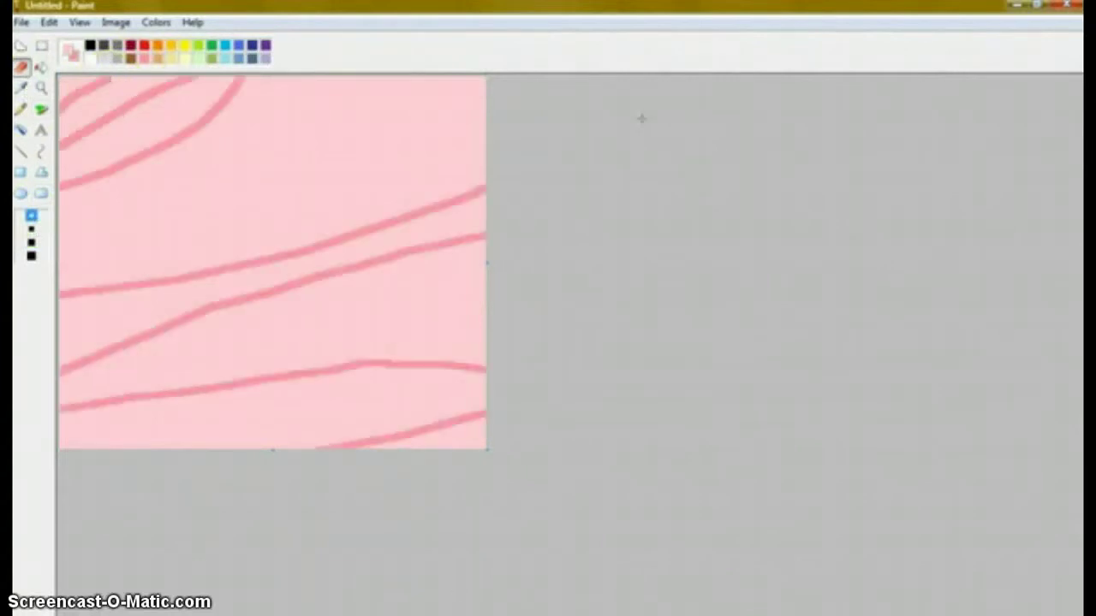
pyautogui.moveTo(60, 258); pyautogui.dragTo(486, 102)
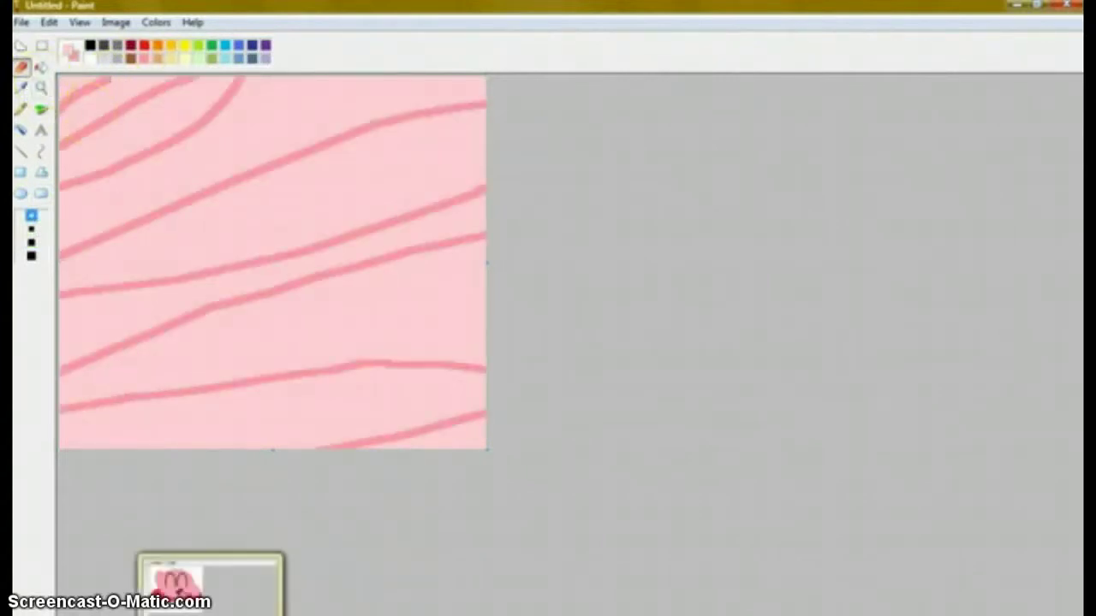
# Copy the entire character picture from the other drawing window and return to the striped background
pyautogui.click(173, 614)
pyautogui.click(41, 46)
pyautogui.moveTo(60, 77); pyautogui.dragTo(485, 448)
pyautogui.rightClick(365, 311)
pyautogui.click(433, 342)
pyautogui.click(174, 615)
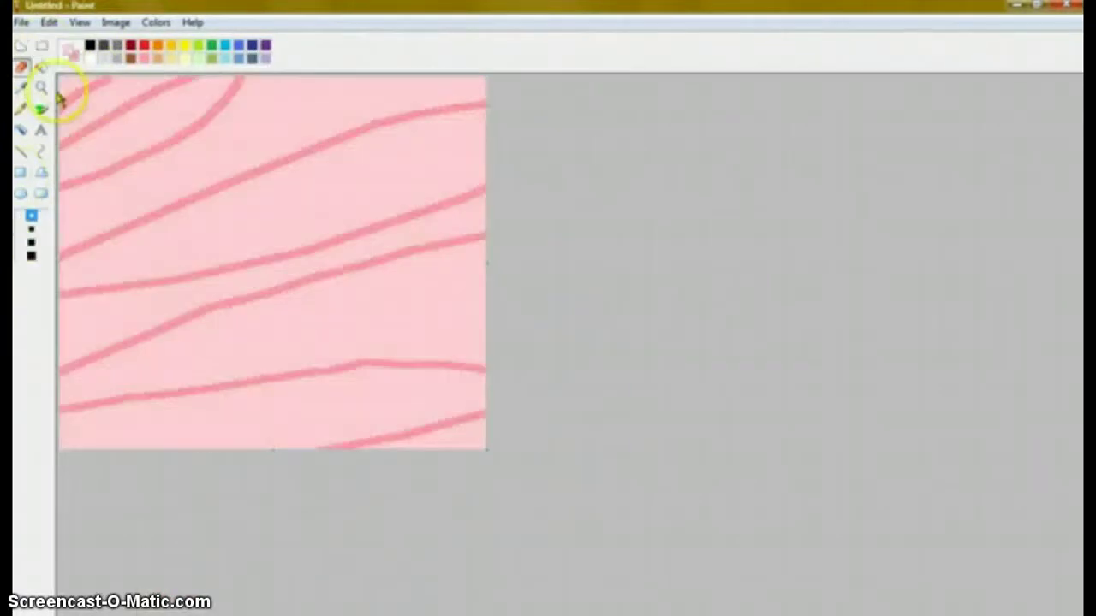
# Paste the character with a transparent background and position it over the middle of the striped canvas
pyautogui.click(41, 88)
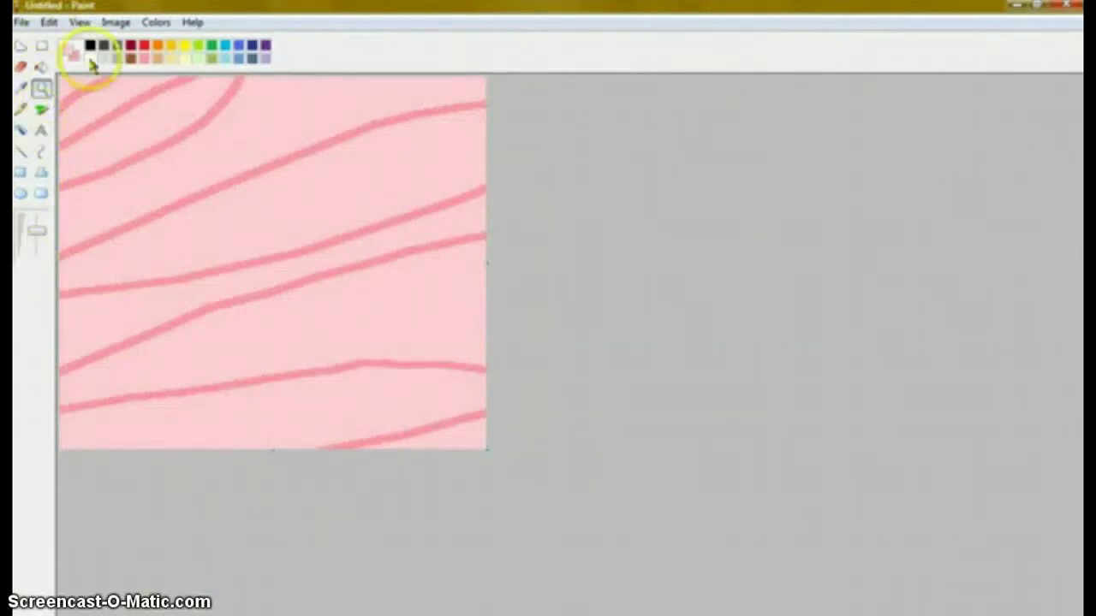
pyautogui.click(41, 45)
pyautogui.click(31, 250)
pyautogui.click(49, 22)
pyautogui.click(74, 122)
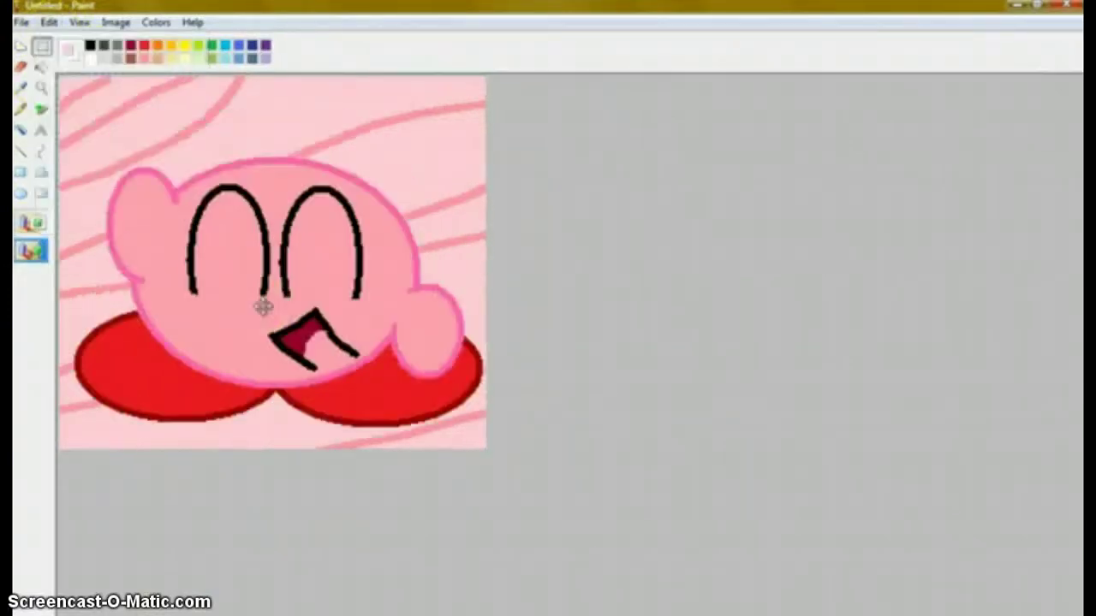
pyautogui.moveTo(257, 290); pyautogui.dragTo(273, 473)
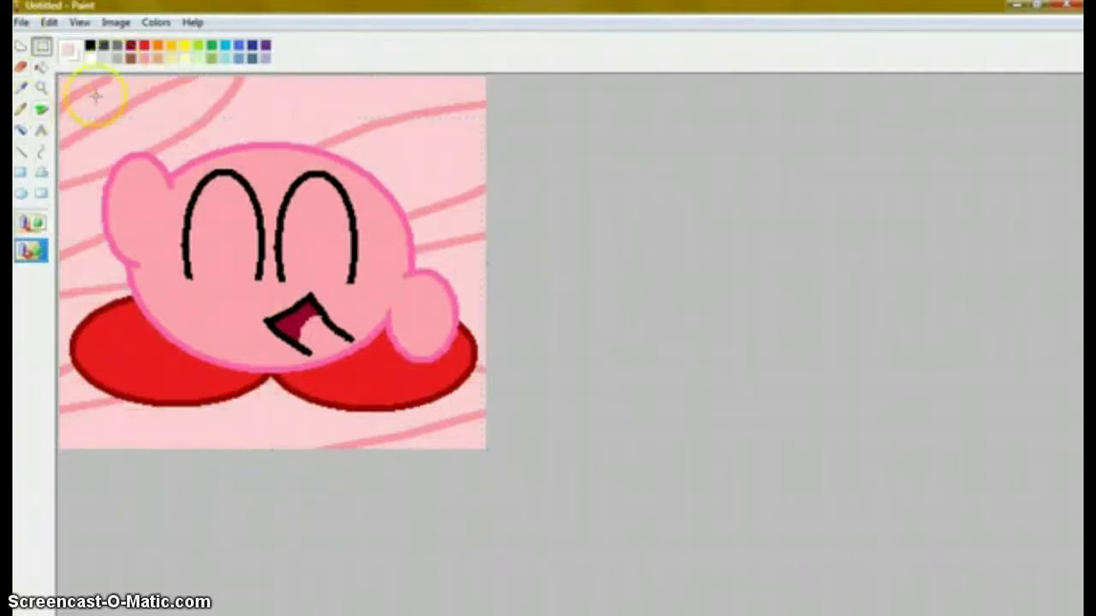
# Widen the canvas to roughly double its width, adding blank space to the right of the character
pyautogui.click(41, 88)
pyautogui.click(151, 152)
pyautogui.rightClick(501, 265)
pyautogui.click(486, 263)
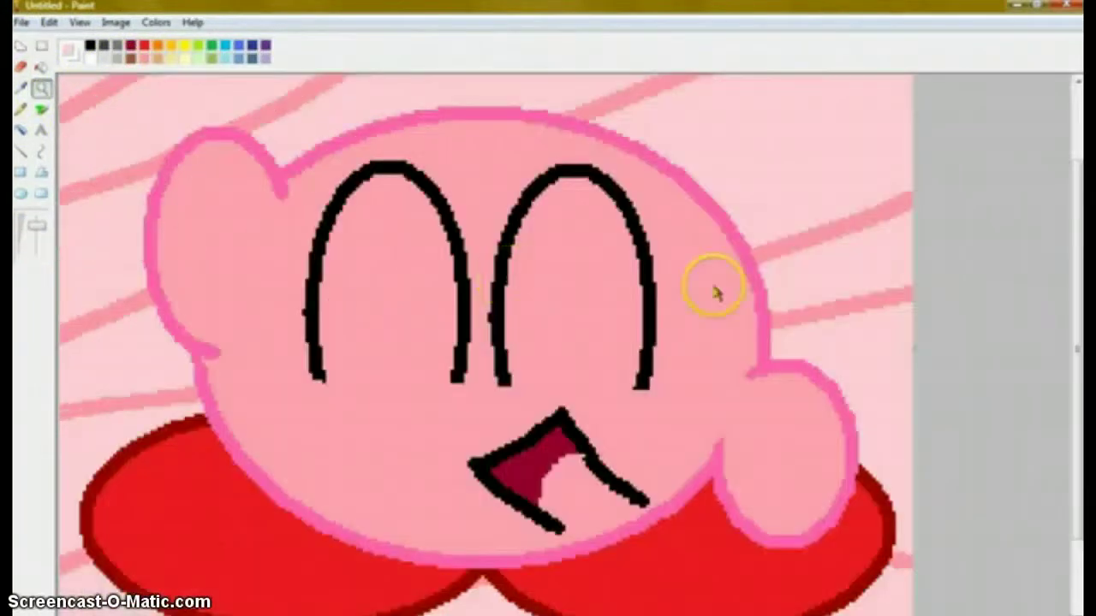
pyautogui.rightClick(716, 291)
pyautogui.moveTo(487, 263); pyautogui.dragTo(867, 257)
# Draw a large black-filled rectangle on the blank area and ready the Brush with white paint
pyautogui.click(874, 195)
pyautogui.click(40, 87)
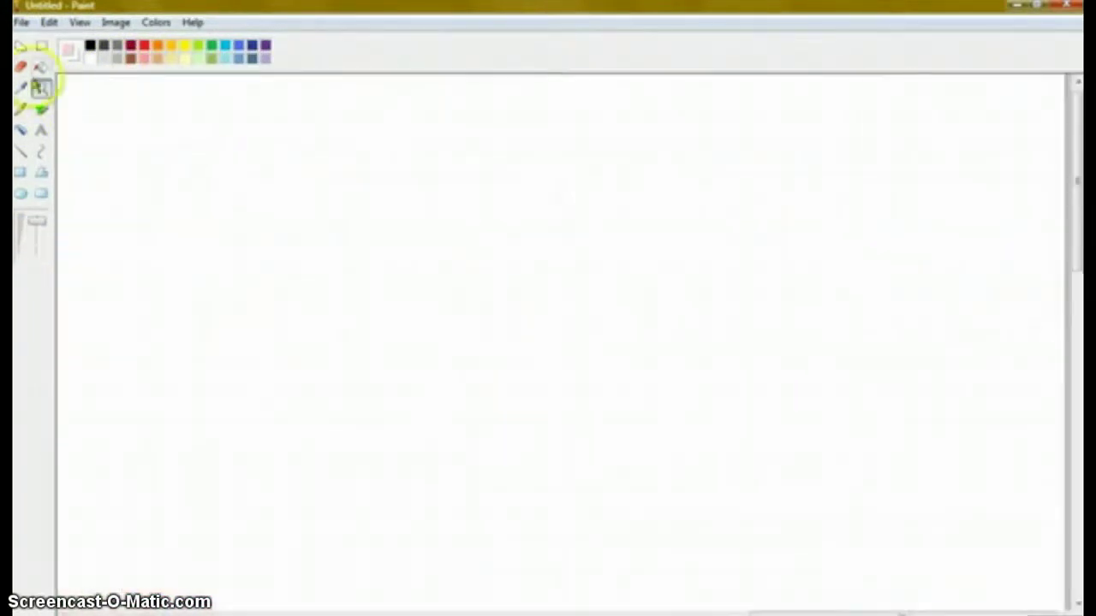
pyautogui.click(21, 172)
pyautogui.moveTo(83, 107); pyautogui.dragTo(973, 538)
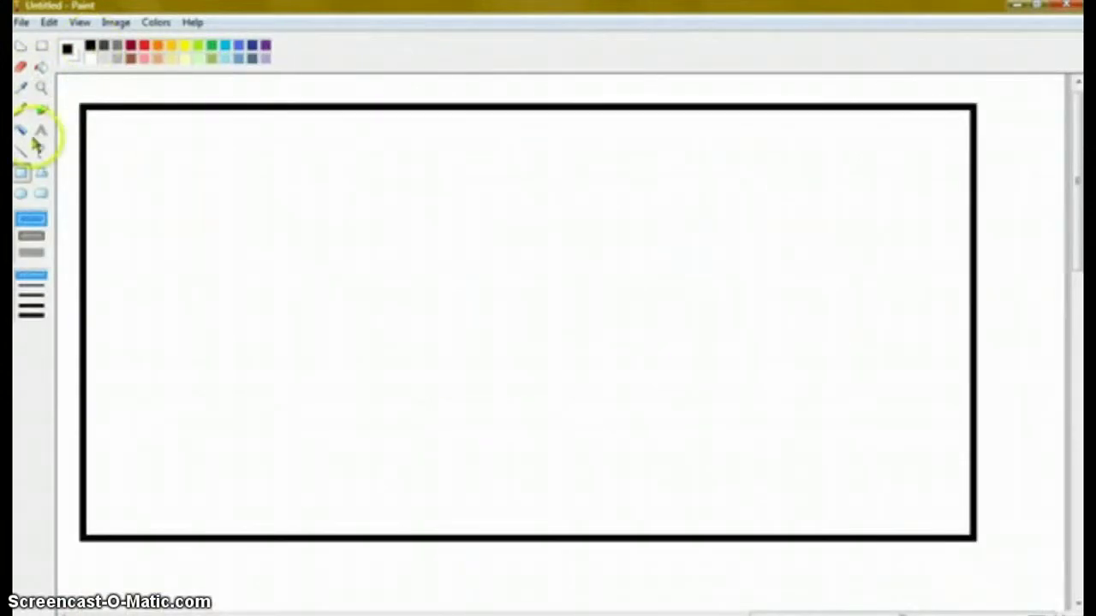
pyautogui.click(42, 109)
pyautogui.click(41, 67)
pyautogui.click(154, 172)
pyautogui.click(41, 109)
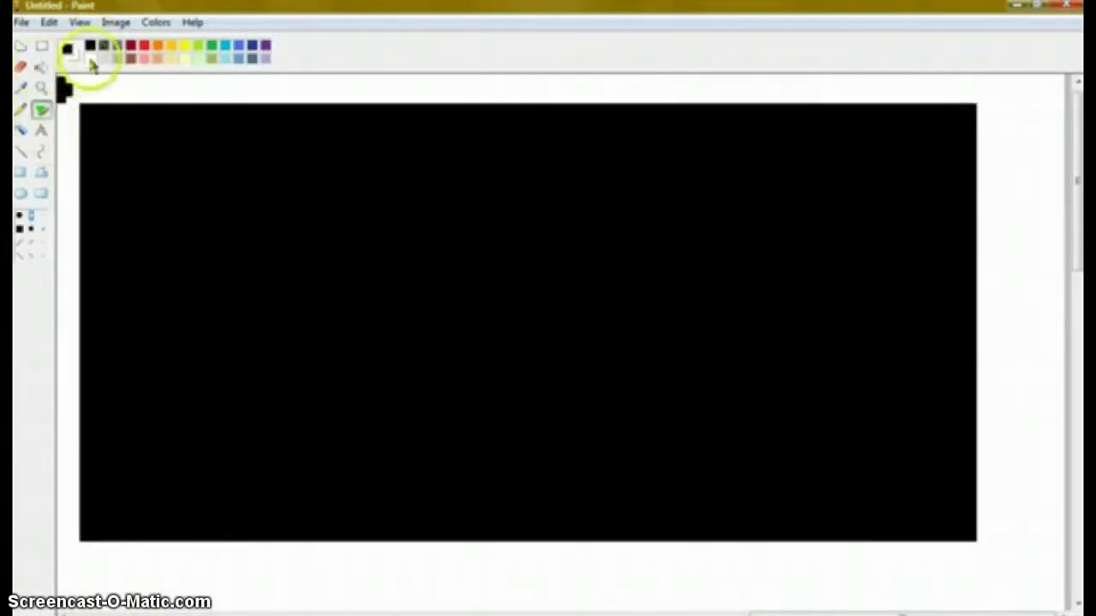
pyautogui.click(144, 59)
pyautogui.click(90, 60)
pyautogui.moveTo(238, 214)
pyautogui.mouseDown()
pyautogui.moveTo(158, 237)
pyautogui.moveTo(254, 366)
pyautogui.moveTo(349, 317)
pyautogui.moveTo(330, 299)
pyautogui.moveTo(413, 208)
pyautogui.moveTo(357, 183)
pyautogui.mouseUp()
pyautogui.click(41, 67)
pyautogui.rightClick(90, 47)
pyautogui.rightClick(153, 154)
# Brush white outlines of a capital K and a lowercase i with its dot on the black rectangle
pyautogui.click(41, 110)
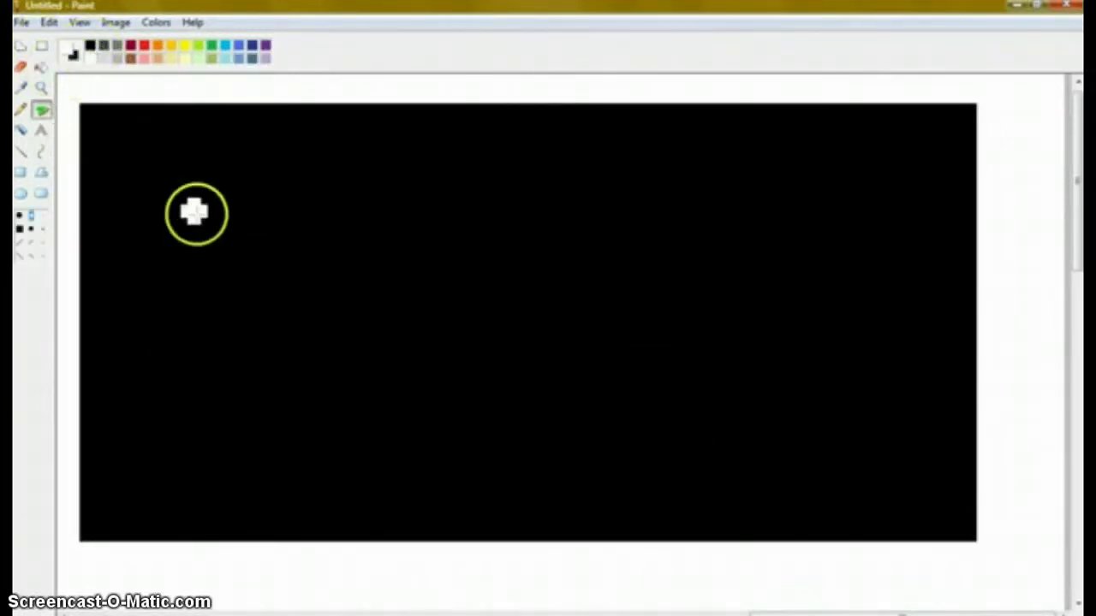
pyautogui.moveTo(150, 182)
pyautogui.mouseDown()
pyautogui.moveTo(248, 441)
pyautogui.moveTo(296, 421)
pyautogui.moveTo(291, 399)
pyautogui.moveTo(360, 390)
pyautogui.moveTo(395, 358)
pyautogui.moveTo(289, 267)
pyautogui.moveTo(293, 222)
pyautogui.moveTo(252, 148)
pyautogui.moveTo(240, 193)
pyautogui.moveTo(184, 165)
pyautogui.mouseUp()
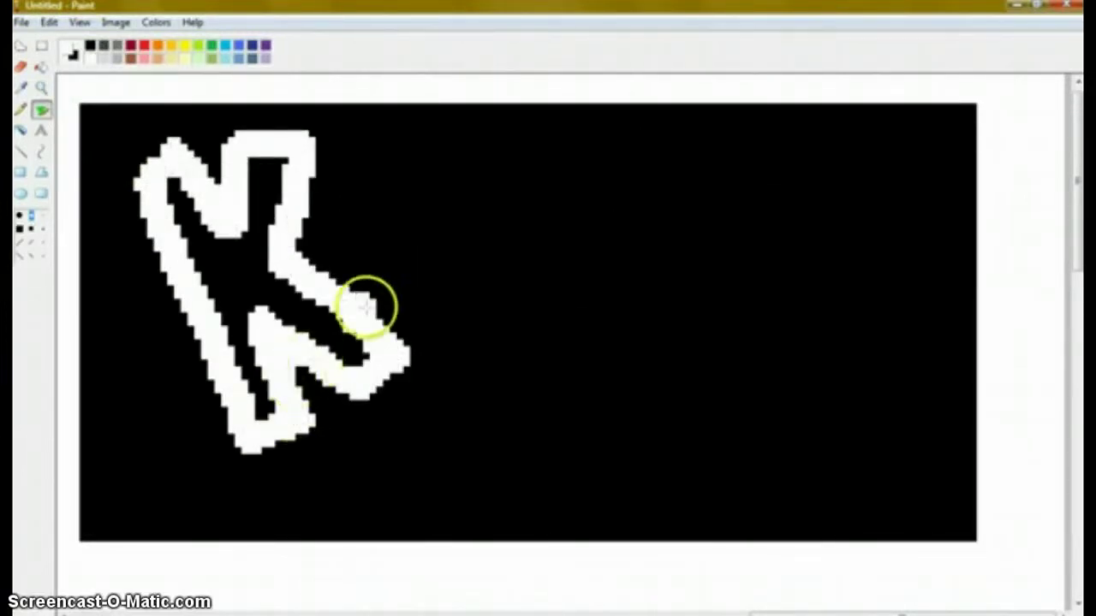
pyautogui.moveTo(367, 306)
pyautogui.mouseDown()
pyautogui.moveTo(404, 269)
pyautogui.moveTo(445, 311)
pyautogui.moveTo(490, 304)
pyautogui.mouseUp()
pyautogui.moveTo(505, 379); pyautogui.dragTo(405, 346)
pyautogui.moveTo(373, 158)
pyautogui.mouseDown()
pyautogui.moveTo(405, 217)
pyautogui.moveTo(381, 168)
pyautogui.mouseUp()
# Brush white outlines of the letters r, b and a y with a long curled tail to complete the word Kirby
pyautogui.moveTo(497, 319)
pyautogui.mouseDown()
pyautogui.moveTo(499, 230)
pyautogui.moveTo(563, 232)
pyautogui.mouseUp()
pyautogui.moveTo(541, 274)
pyautogui.mouseDown()
pyautogui.moveTo(560, 347)
pyautogui.moveTo(562, 214)
pyautogui.moveTo(620, 162)
pyautogui.moveTo(624, 272)
pyautogui.moveTo(667, 269)
pyautogui.moveTo(586, 363)
pyautogui.mouseUp()
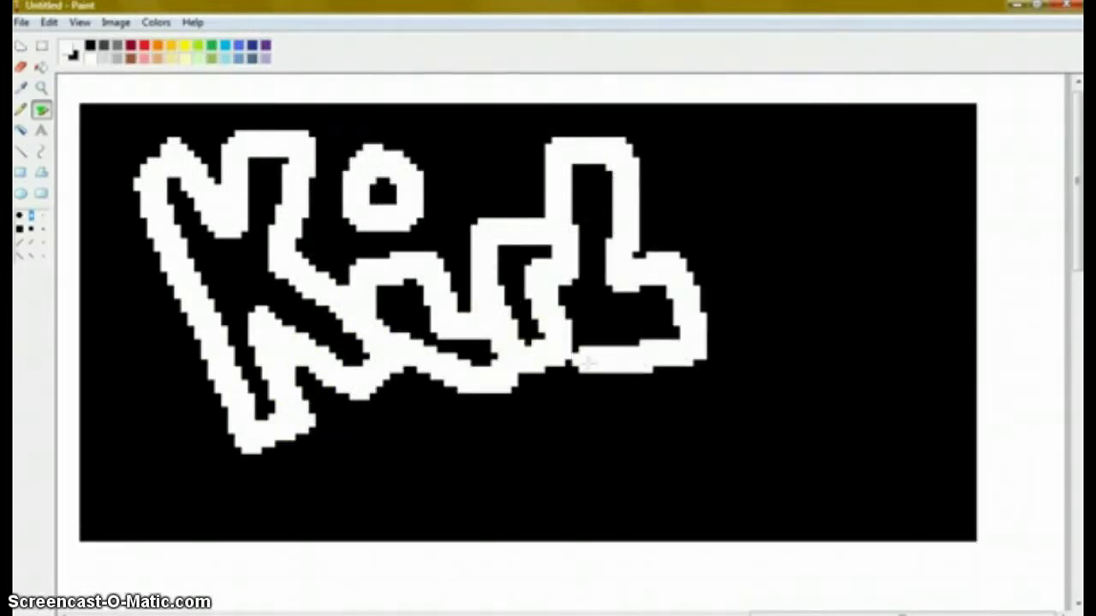
pyautogui.click(622, 320)
pyautogui.moveTo(685, 283)
pyautogui.mouseDown()
pyautogui.moveTo(742, 228)
pyautogui.moveTo(835, 244)
pyautogui.moveTo(755, 416)
pyautogui.moveTo(469, 471)
pyautogui.moveTo(540, 495)
pyautogui.moveTo(505, 406)
pyautogui.moveTo(490, 398)
pyautogui.moveTo(747, 445)
pyautogui.mouseUp()
pyautogui.click(717, 347)
# Fill the black area around the lettering with pink
pyautogui.click(41, 66)
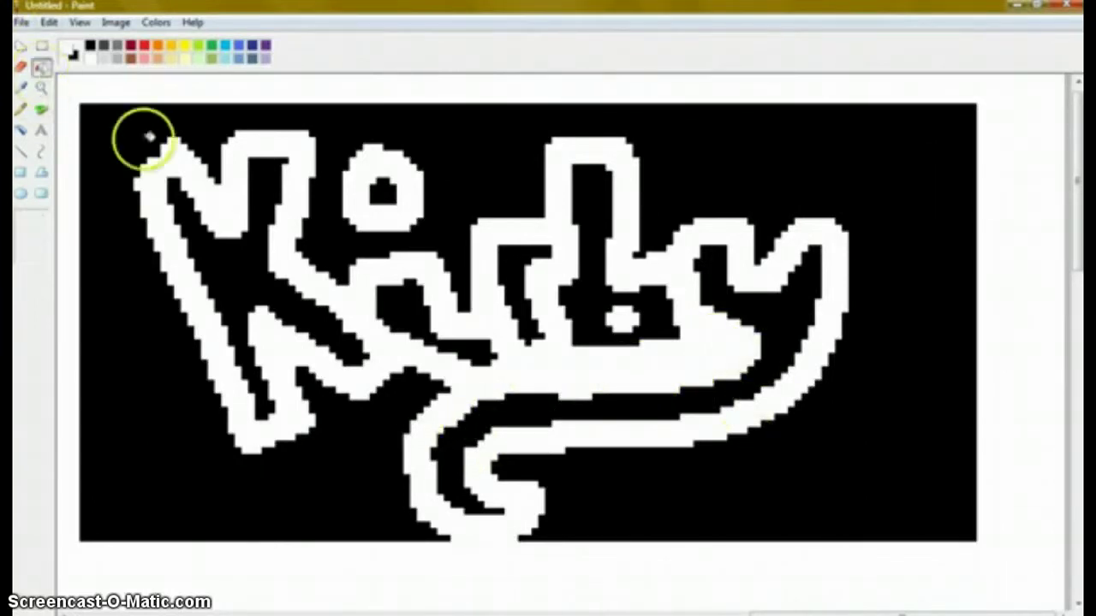
pyautogui.click(144, 59)
pyautogui.click(121, 126)
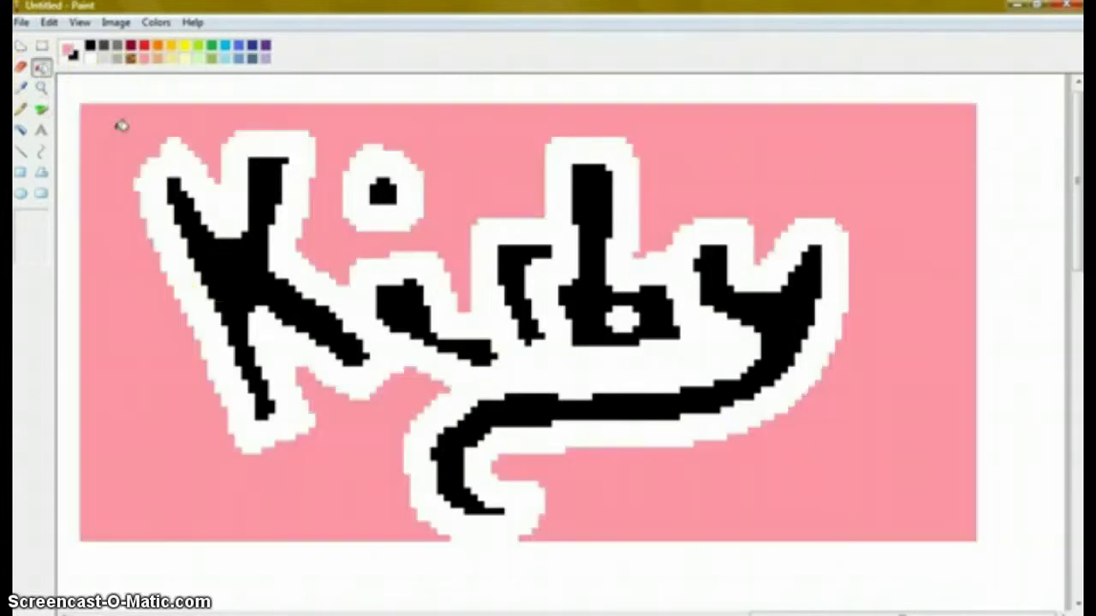
# Change the pink swatch to hot pink and fill the inside of every Kirby letter with it
pyautogui.doubleClick(145, 60)
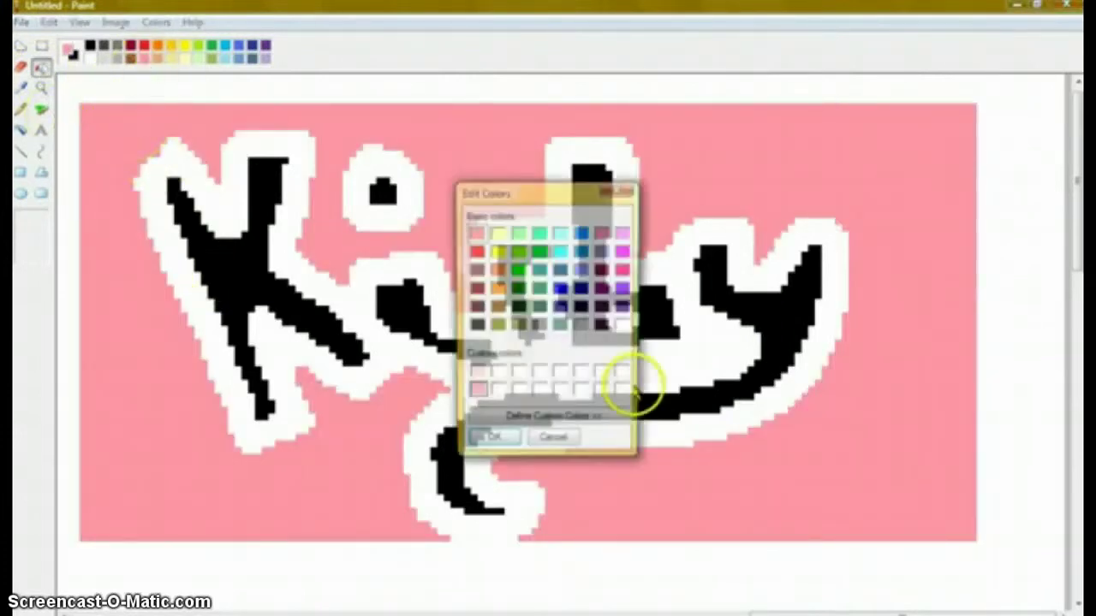
pyautogui.click(622, 270)
pyautogui.click(494, 438)
pyautogui.click(256, 274)
pyautogui.click(394, 303)
pyautogui.click(383, 193)
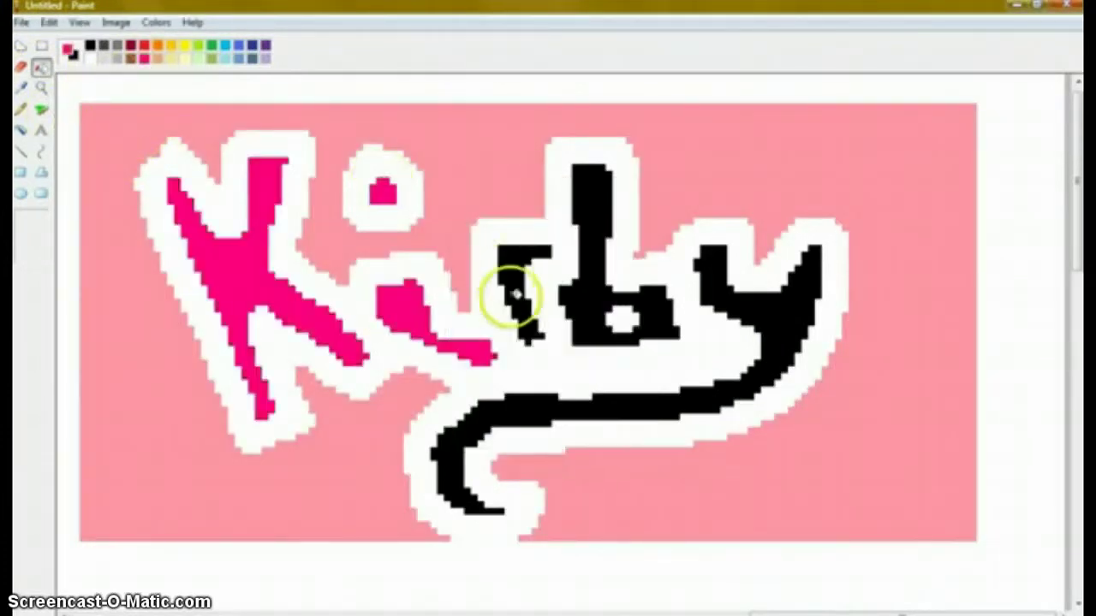
pyautogui.click(514, 295)
pyautogui.click(600, 307)
pyautogui.click(768, 306)
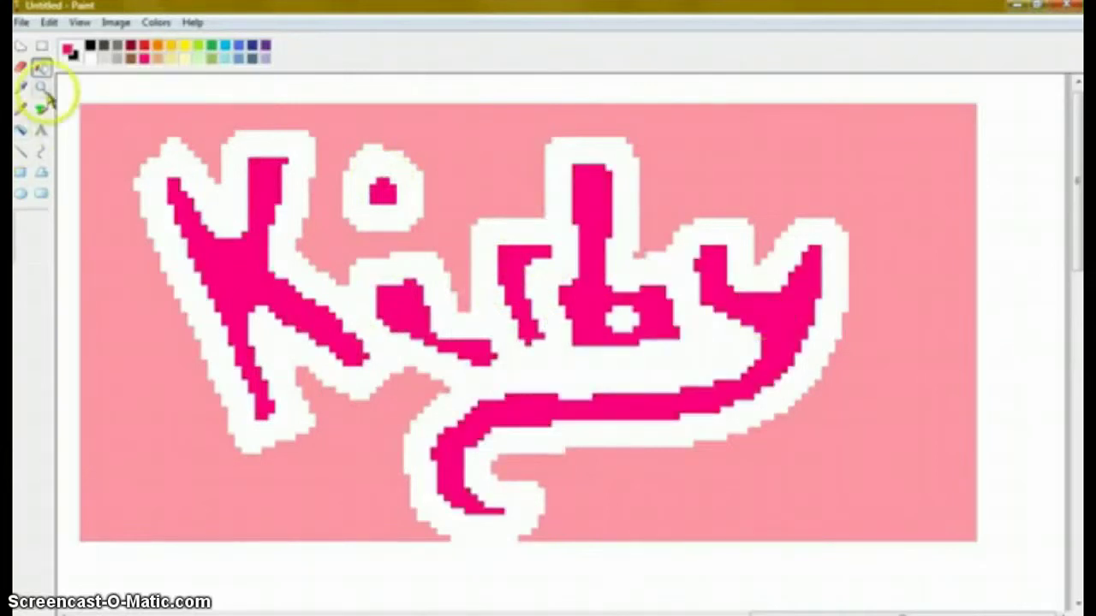
# Fill the white outlines of the letters and the blank area around the rectangle with yellow
pyautogui.click(185, 46)
pyautogui.click(300, 172)
pyautogui.click(370, 224)
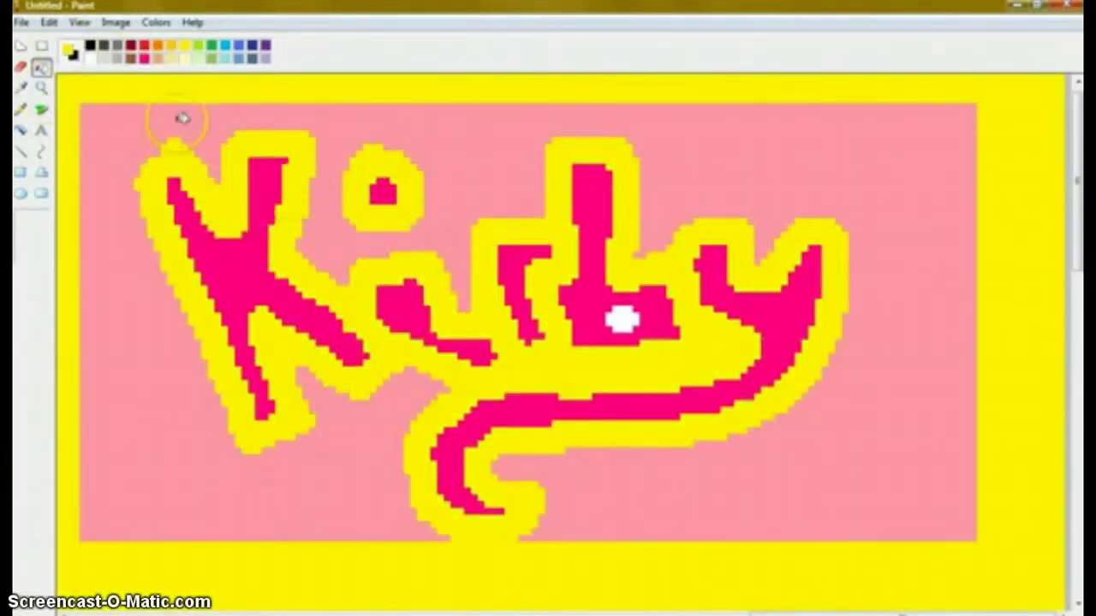
pyautogui.click(64, 101)
# Set the pale yellow swatch to the basic light yellow and refill the bright yellow area with it
pyautogui.doubleClick(185, 59)
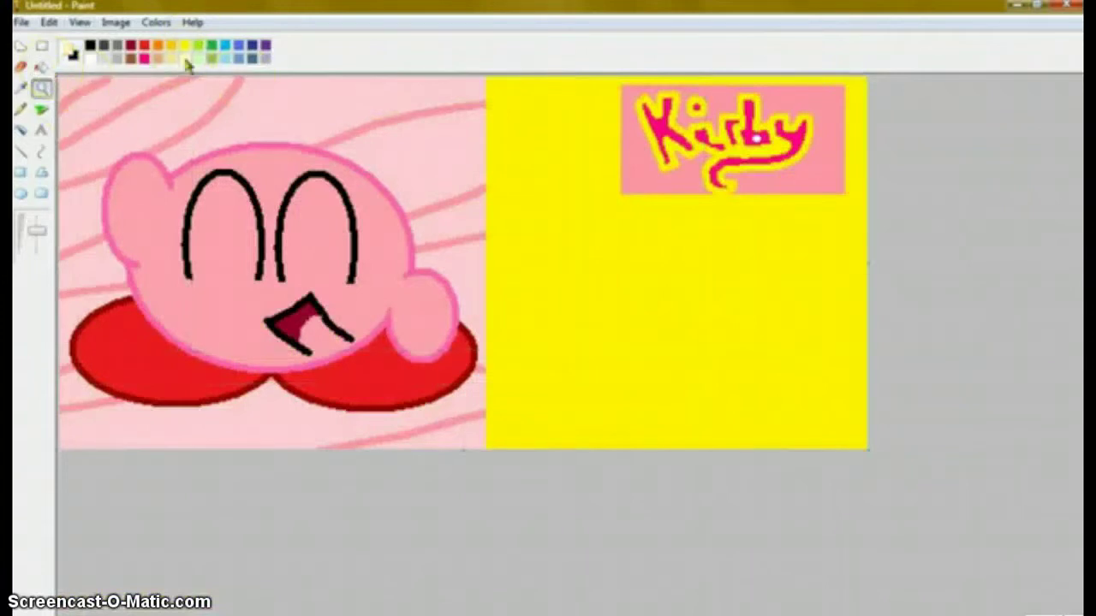
pyautogui.click(497, 233)
pyautogui.click(493, 442)
pyautogui.click(41, 67)
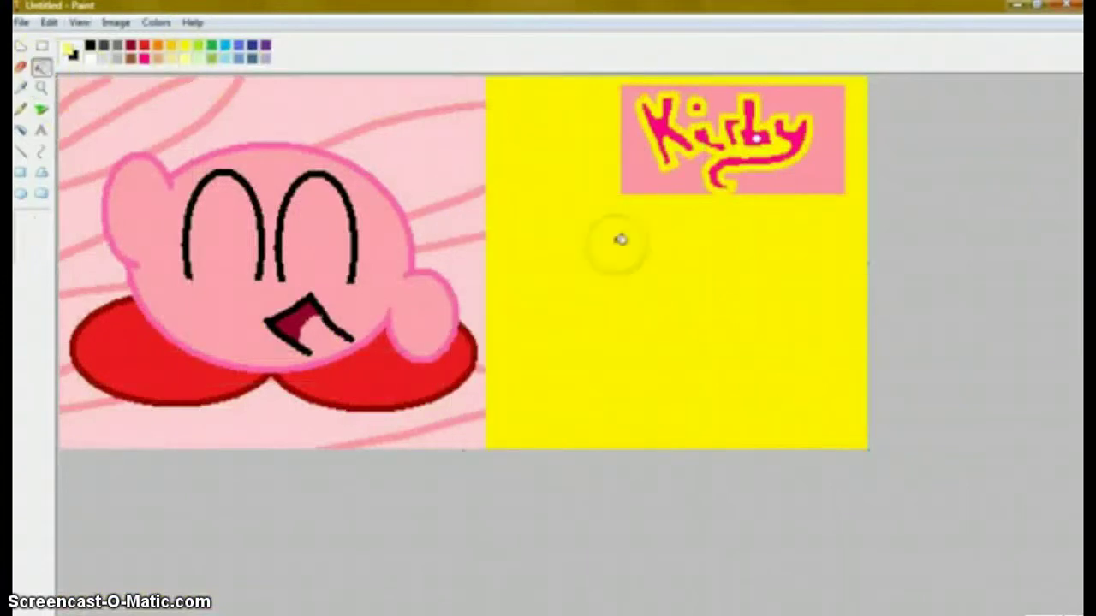
pyautogui.click(619, 237)
# Move the Kirby lettering onto the upper right of the character picture, making its pink backdrop transparent
pyautogui.click(41, 45)
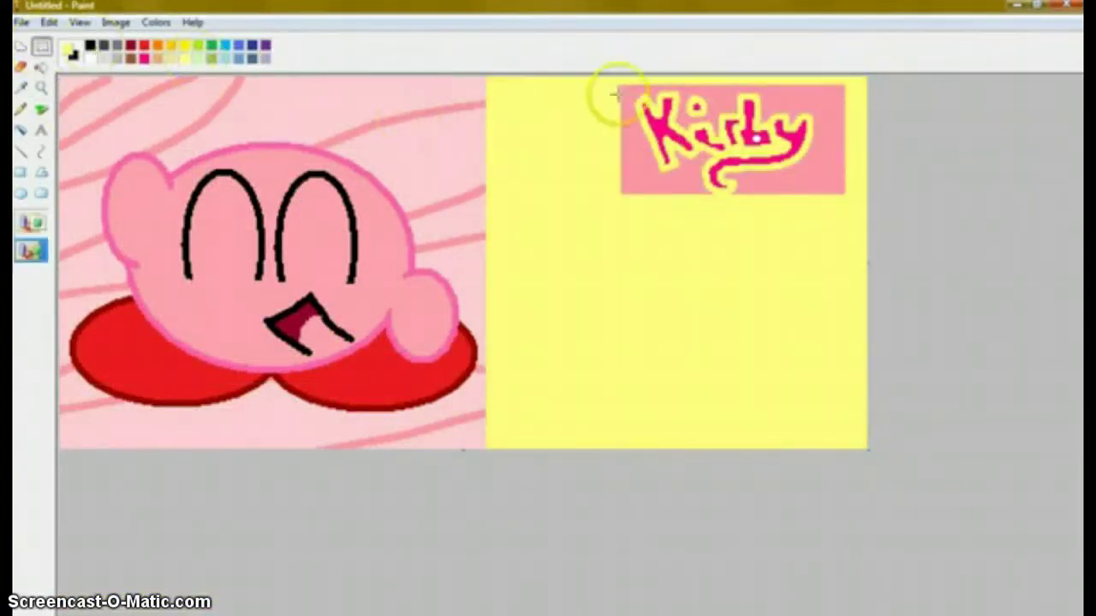
pyautogui.moveTo(644, 103); pyautogui.dragTo(835, 193)
pyautogui.click(772, 162)
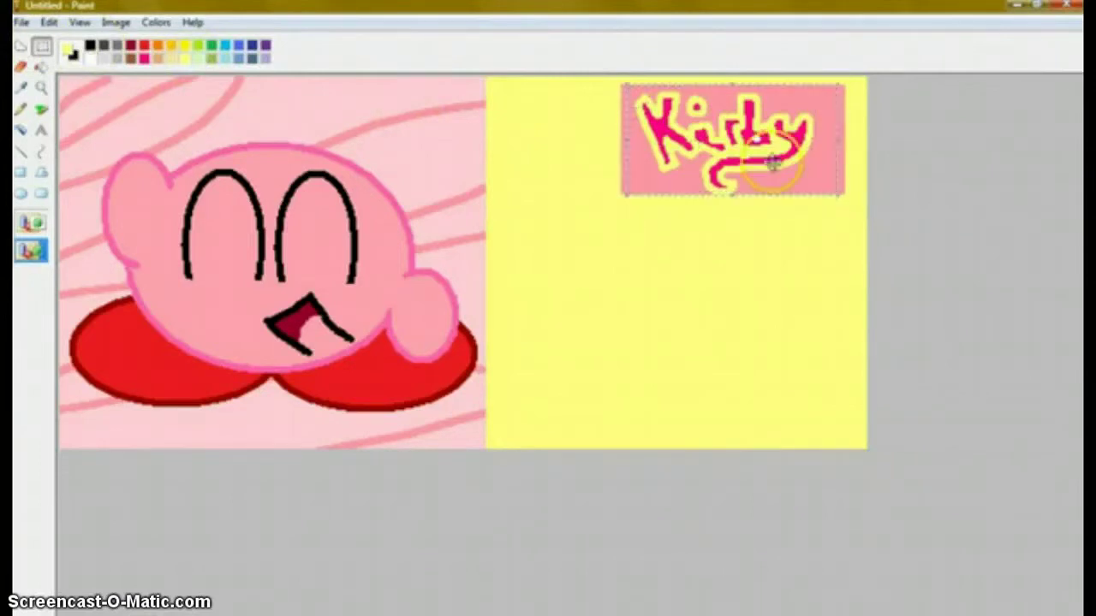
pyautogui.click(21, 88)
pyautogui.rightClick(659, 177)
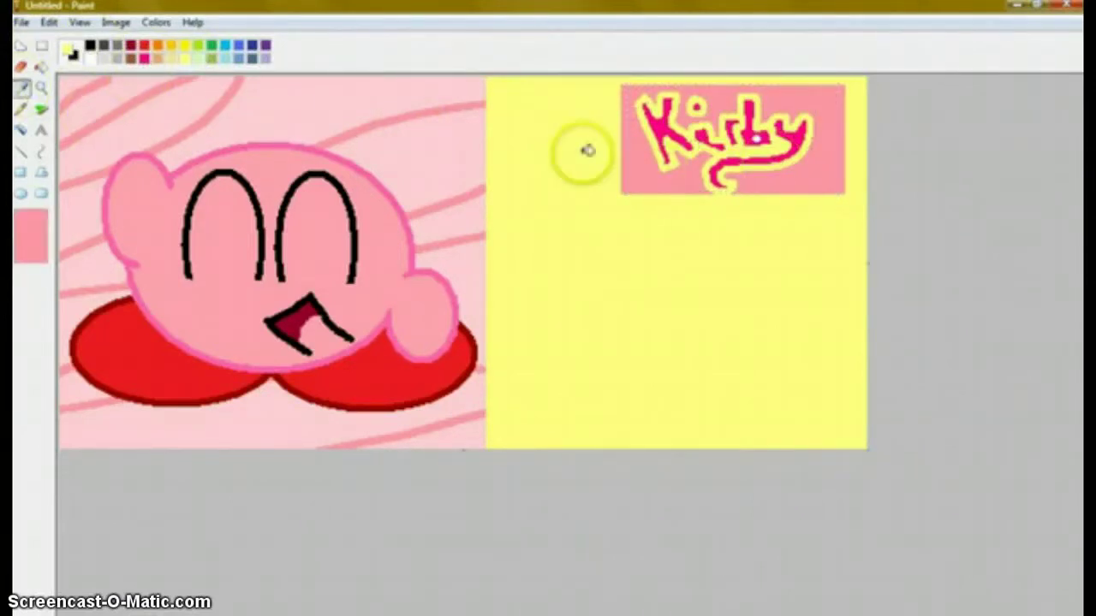
pyautogui.moveTo(626, 88)
pyautogui.mouseDown()
pyautogui.moveTo(843, 191)
pyautogui.moveTo(784, 154)
pyautogui.moveTo(463, 147)
pyautogui.mouseUp()
pyautogui.click(564, 171)
# Fill the leftover yellow area and pink rectangle with white, and crop the canvas back to the character picture
pyautogui.click(41, 68)
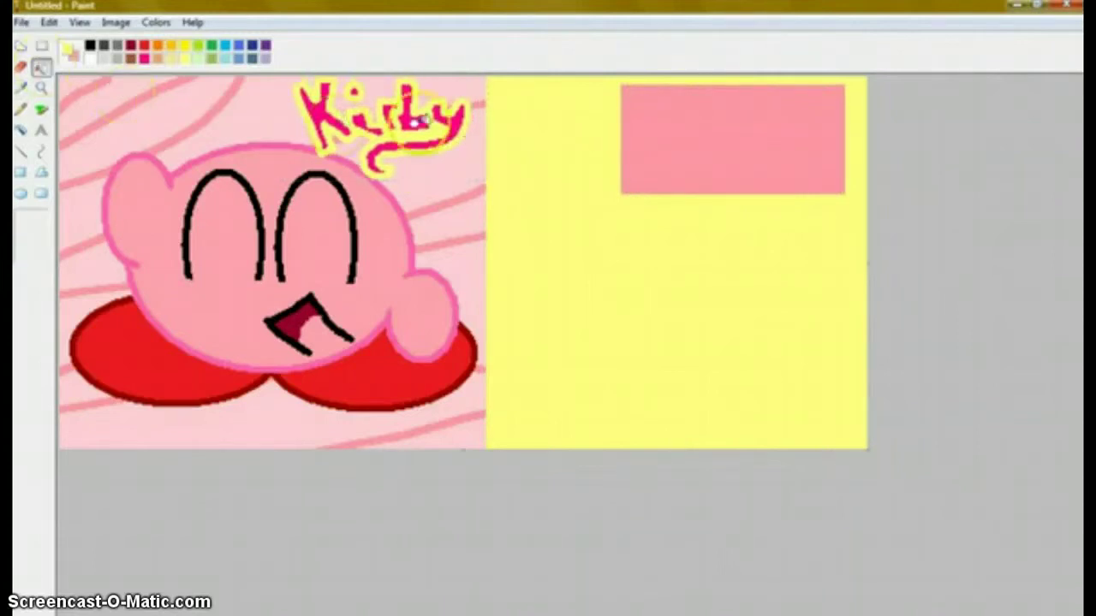
pyautogui.click(90, 58)
pyautogui.click(617, 204)
pyautogui.click(672, 171)
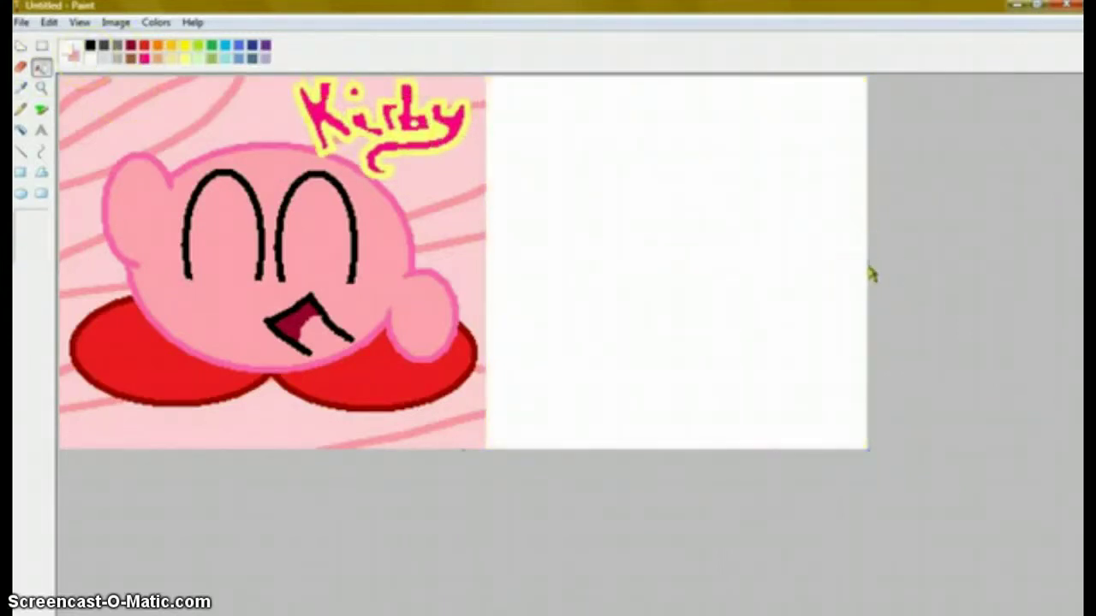
pyautogui.moveTo(871, 272); pyautogui.dragTo(484, 293)
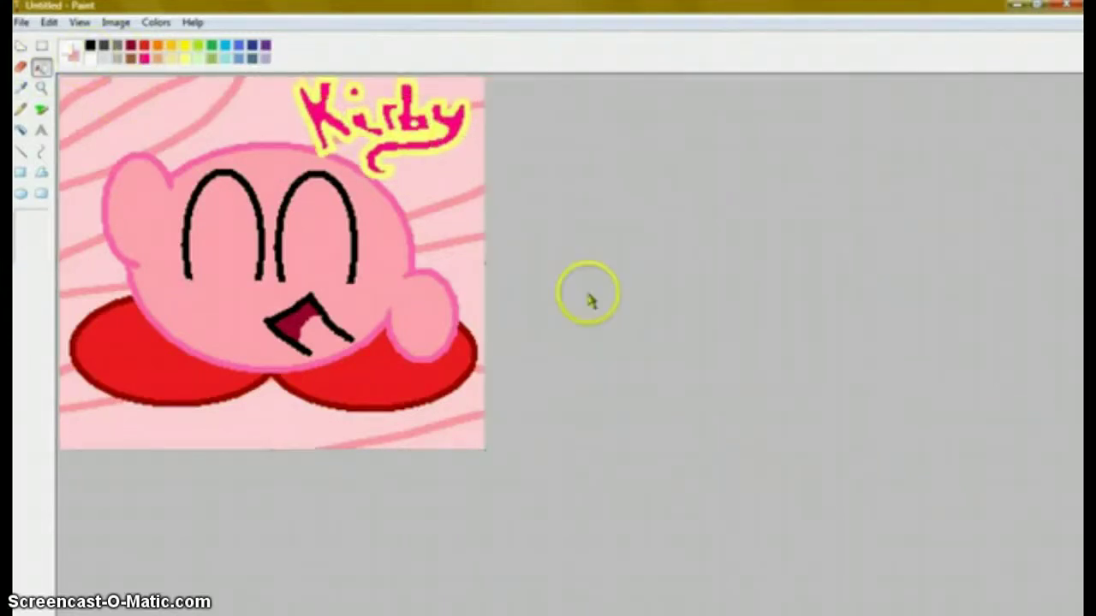
# Sample the background stripe pink and use it to add a filled shadow beneath the feet and a shading band along the body's lower-left edge
pyautogui.click(41, 88)
pyautogui.click(403, 420)
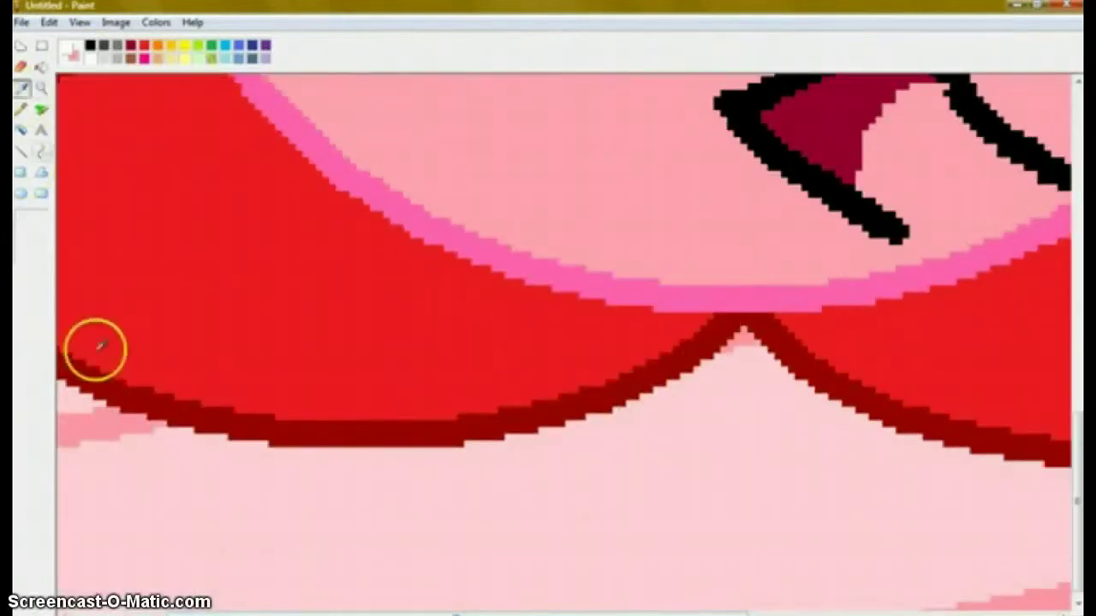
pyautogui.click(98, 427)
pyautogui.moveTo(457, 613); pyautogui.dragTo(362, 613)
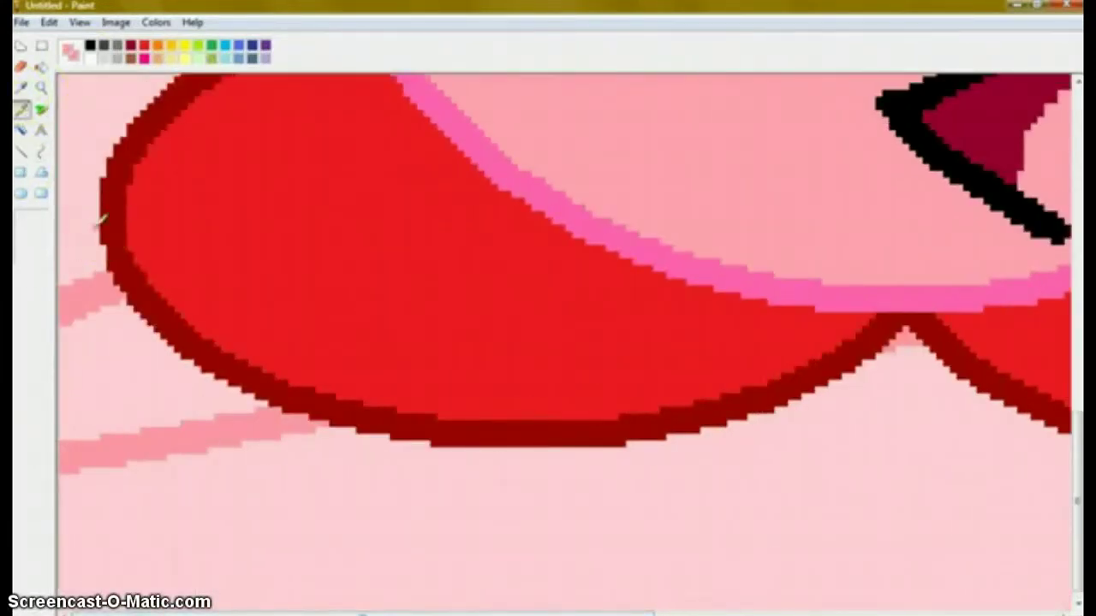
pyautogui.moveTo(256, 558)
pyautogui.mouseDown()
pyautogui.moveTo(754, 518)
pyautogui.moveTo(814, 485)
pyautogui.mouseUp()
pyautogui.moveTo(494, 613); pyautogui.dragTo(696, 613)
pyautogui.moveTo(460, 487); pyautogui.dragTo(537, 457)
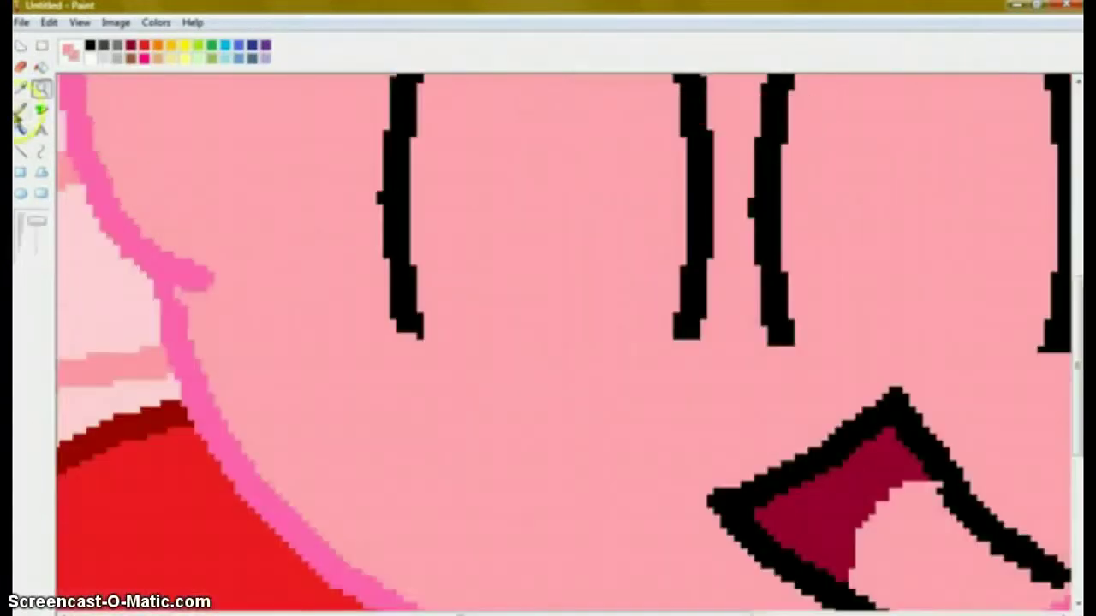
pyautogui.scroll(-3, 511, 501)
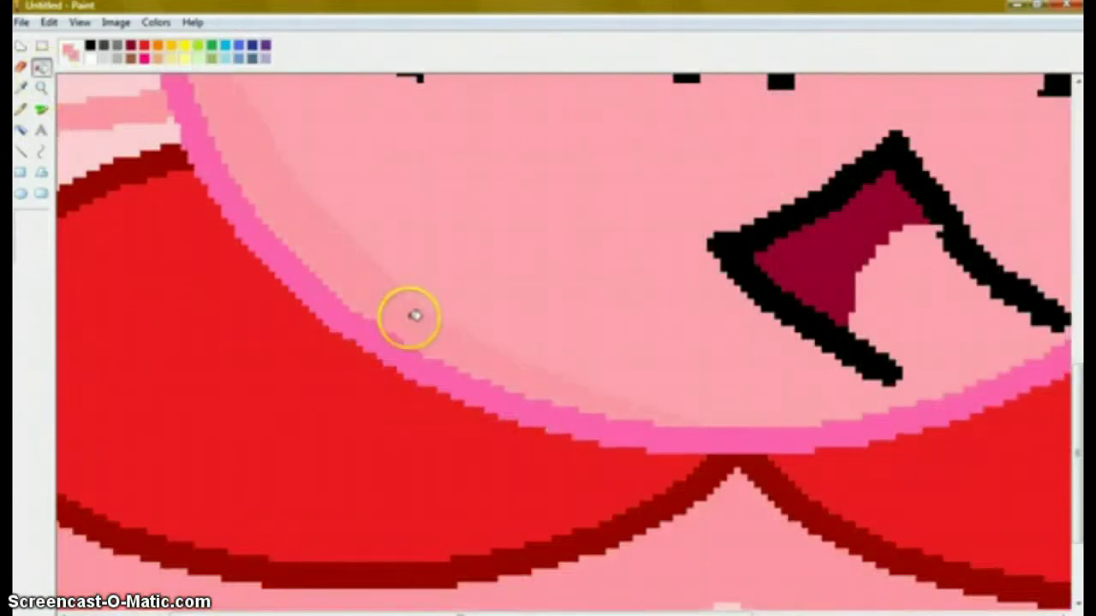
# Try a magenta pink mixed from the basic light magenta as the fill for the body's shading band
pyautogui.scroll(3, 342, 323)
pyautogui.doubleClick(146, 62)
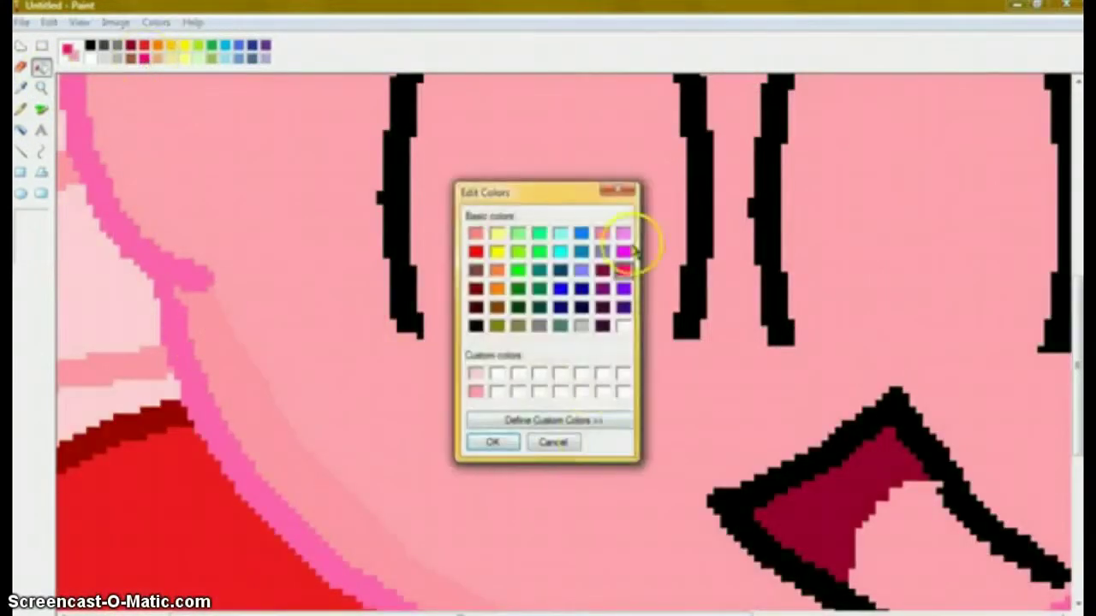
pyautogui.click(623, 233)
pyautogui.click(554, 420)
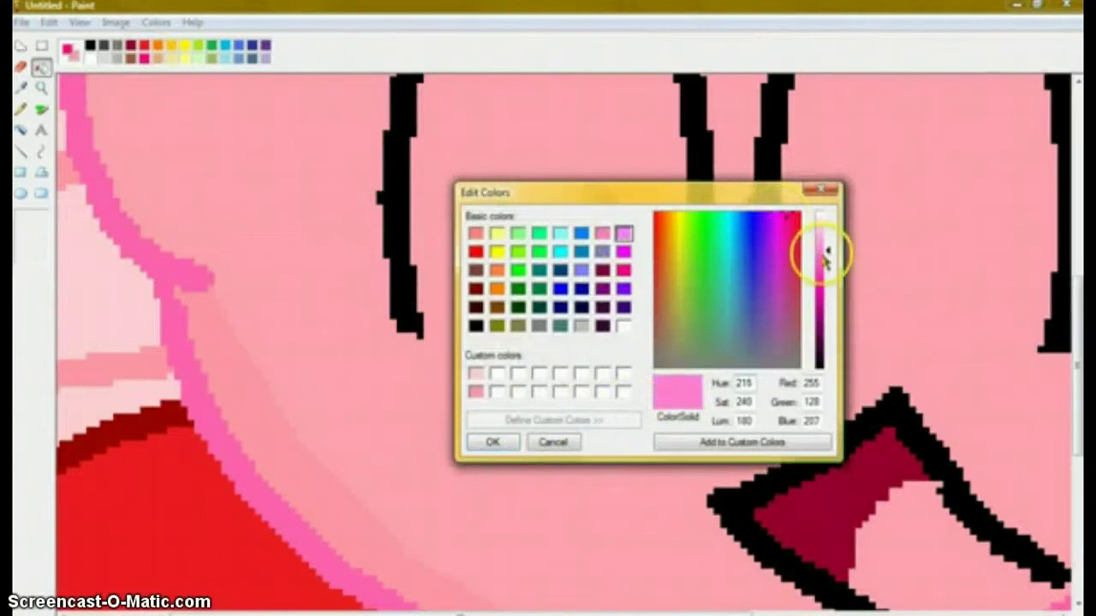
pyautogui.click(824, 265)
pyautogui.click(727, 443)
pyautogui.click(484, 442)
pyautogui.click(321, 505)
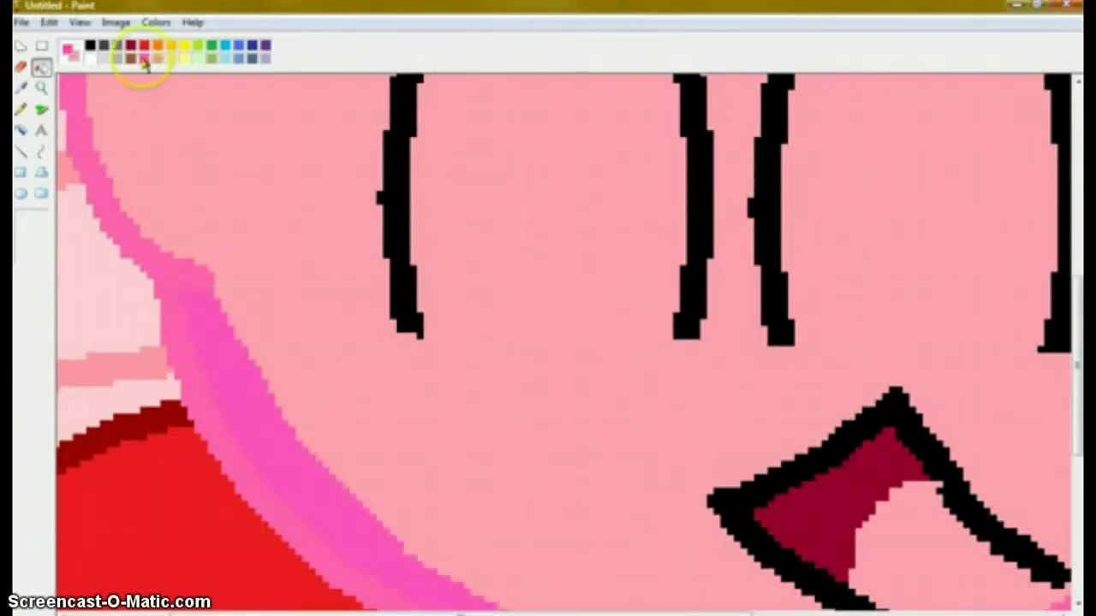
# Mix a salmon red and refill the body's shading band with it, undoing the stray fill of the whole body
pyautogui.doubleClick(145, 62)
pyautogui.click(554, 421)
pyautogui.click(801, 216)
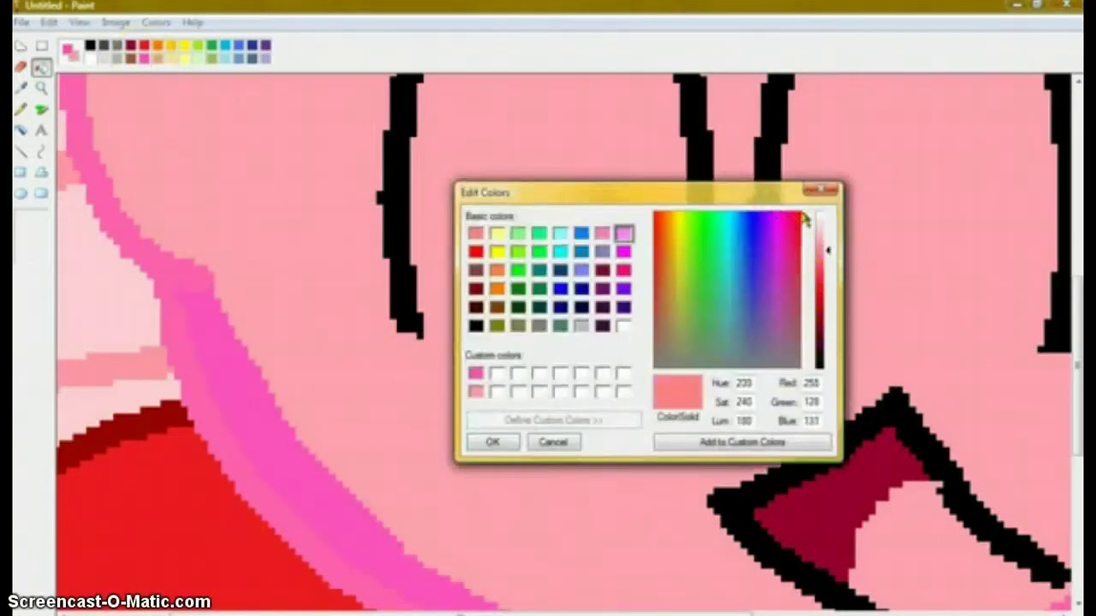
pyautogui.click(492, 441)
pyautogui.click(371, 474)
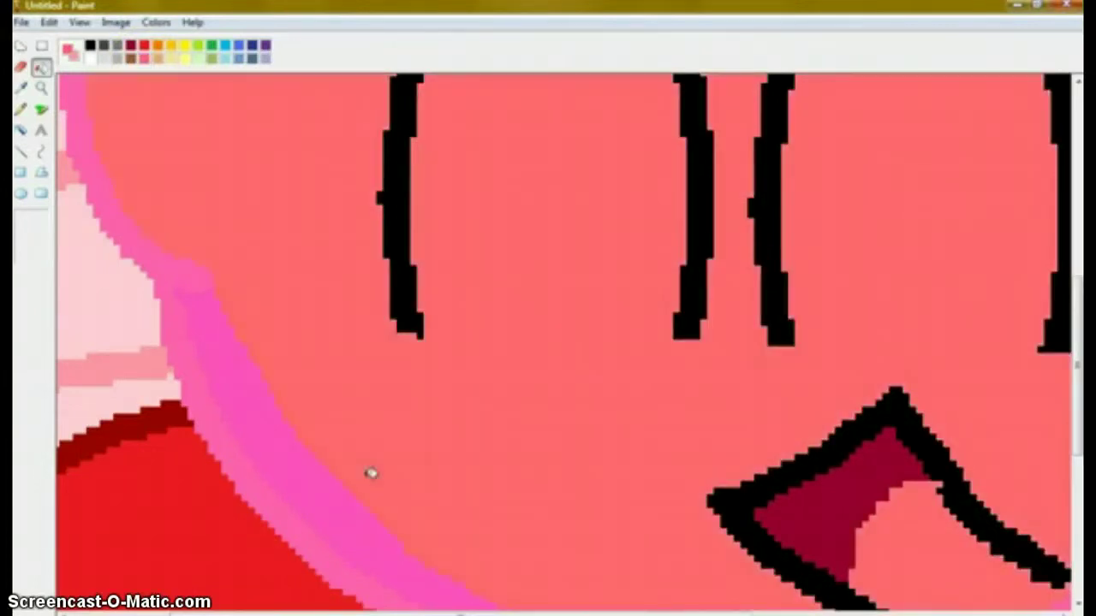
pyautogui.hotkey('ctrl', 'z')
# Close the open end of the mouth with a salmon line and fill the tongue with the same colour
pyautogui.moveTo(244, 613); pyautogui.dragTo(334, 613)
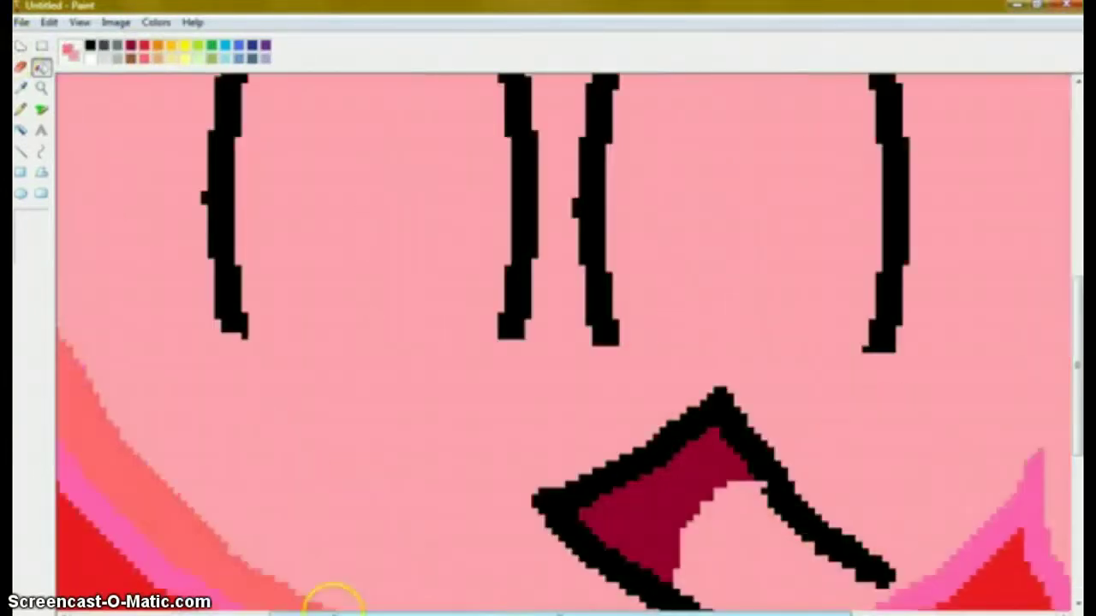
pyautogui.click(20, 109)
pyautogui.scroll(-2, 677, 492)
pyautogui.moveTo(729, 505); pyautogui.dragTo(861, 463)
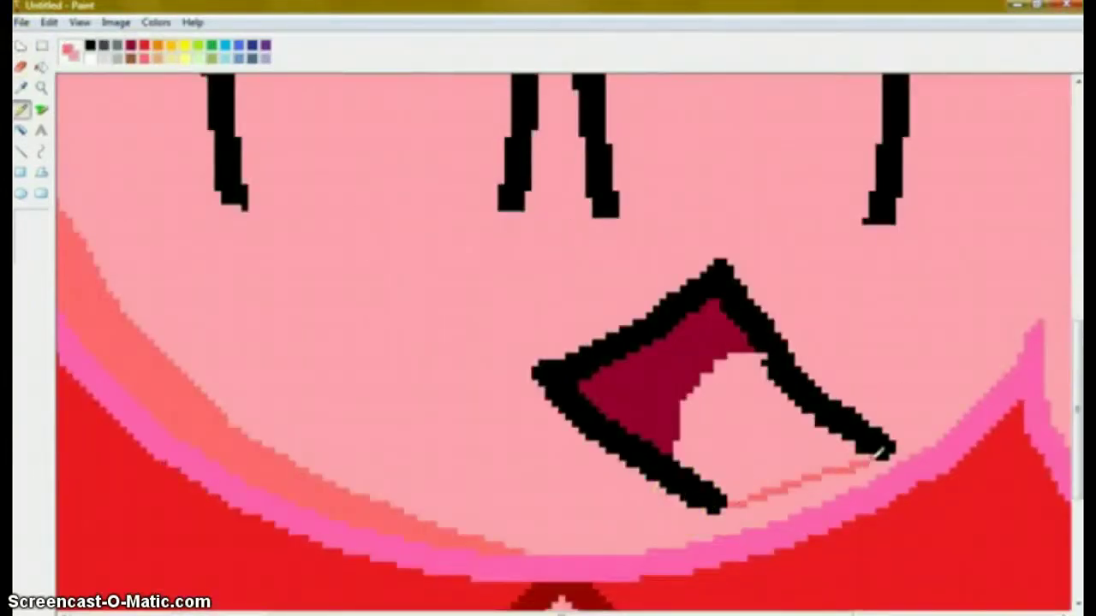
pyautogui.click(41, 66)
pyautogui.click(708, 372)
# Outline a shading strip along the outer edge of the raised left arm and fill it with salmon
pyautogui.scroll(3, 17, 227)
pyautogui.scroll(2, 17, 227)
pyautogui.click(41, 87)
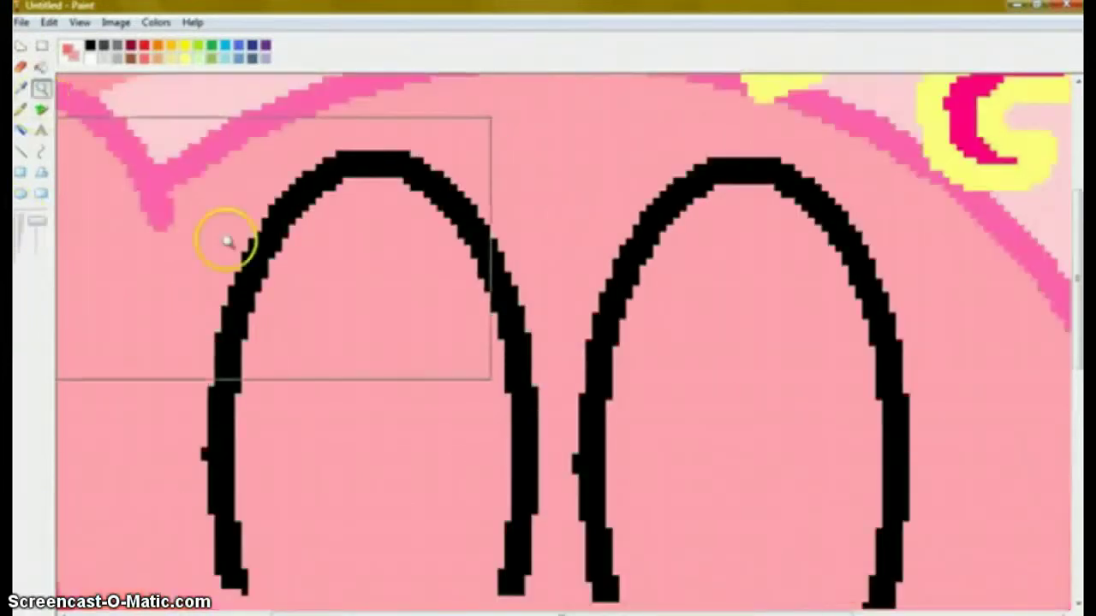
pyautogui.click(220, 237)
pyautogui.click(22, 109)
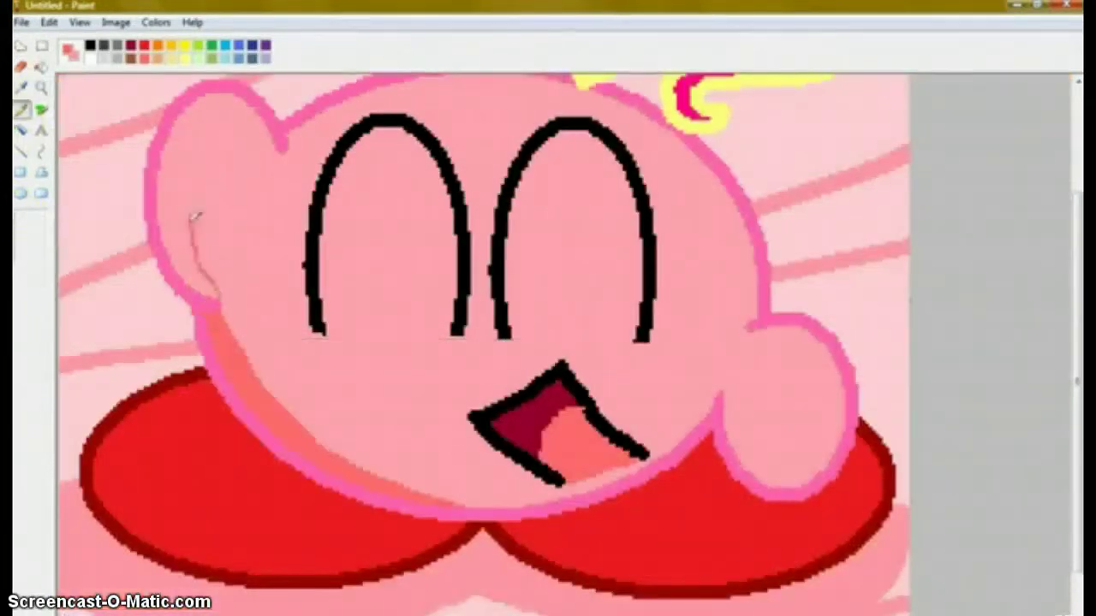
pyautogui.moveTo(194, 215); pyautogui.dragTo(184, 99)
pyautogui.click(41, 66)
pyautogui.click(176, 150)
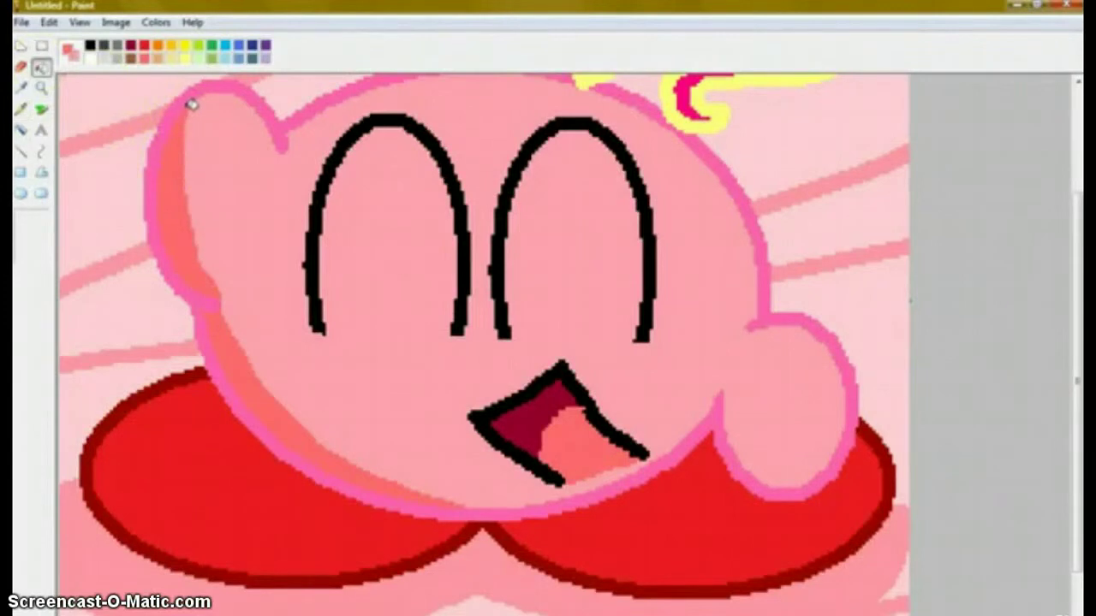
# Draw a curved shading line along the lower edge of the right arm and fill the strip with salmon
pyautogui.click(21, 109)
pyautogui.moveTo(720, 394)
pyautogui.mouseDown()
pyautogui.moveTo(767, 451)
pyautogui.moveTo(801, 475)
pyautogui.mouseUp()
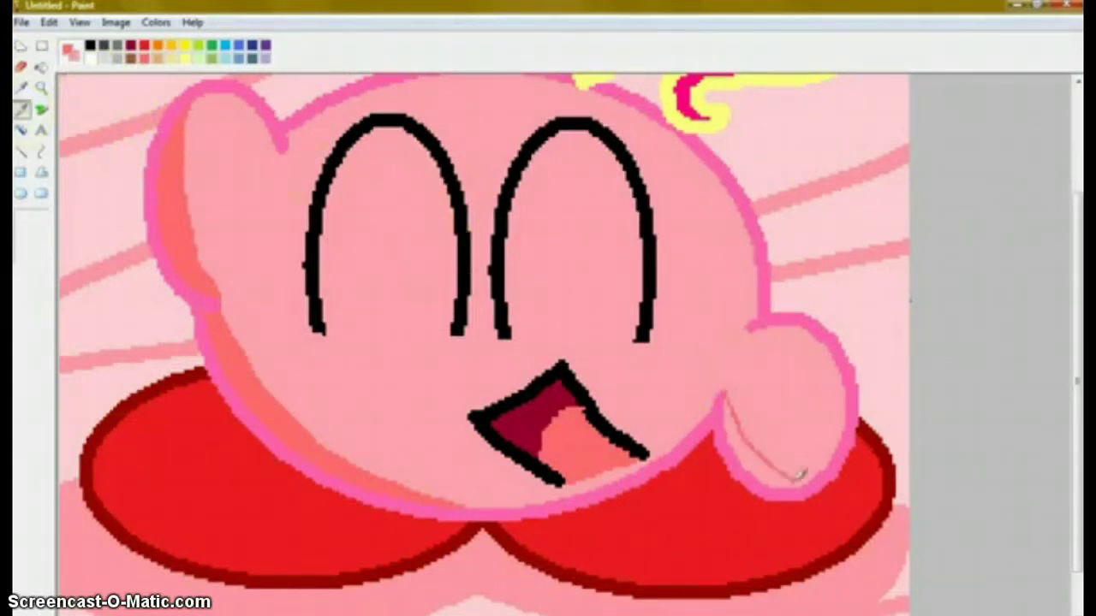
pyautogui.click(41, 67)
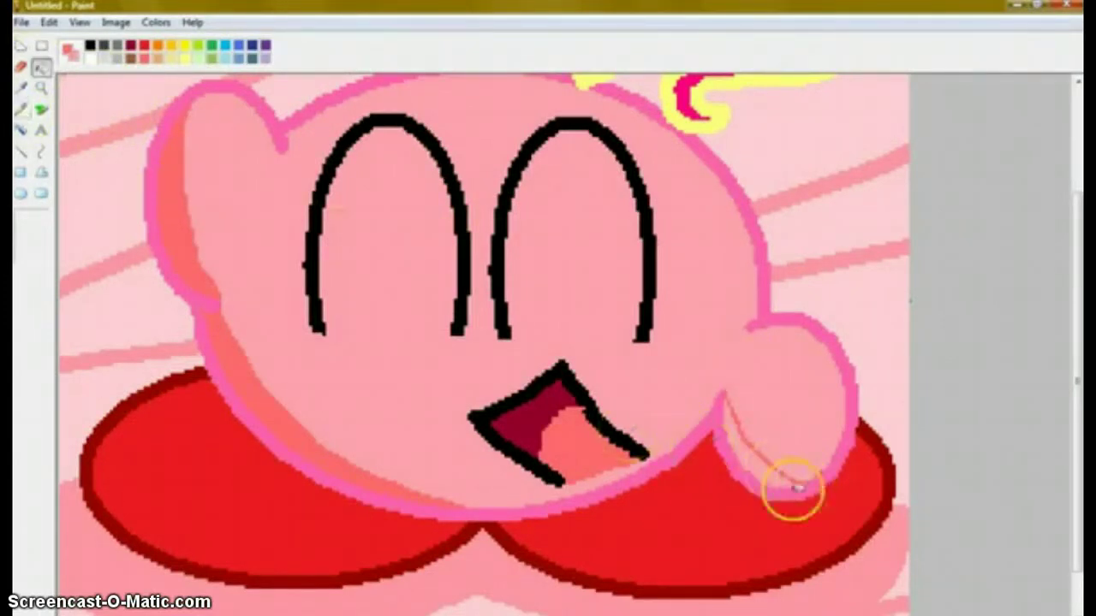
pyautogui.click(770, 480)
# Change the crimson swatch to a pure deep red with hue 0, and outline and fill the shadow on the left foot with it
pyautogui.click(21, 109)
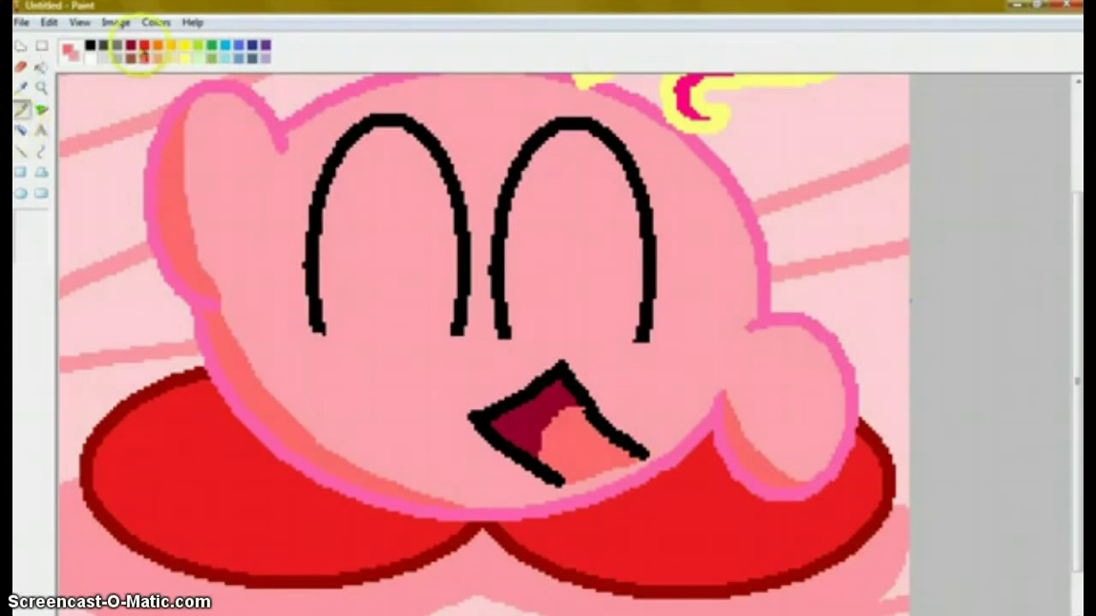
pyautogui.click(130, 45)
pyautogui.doubleClick(131, 45)
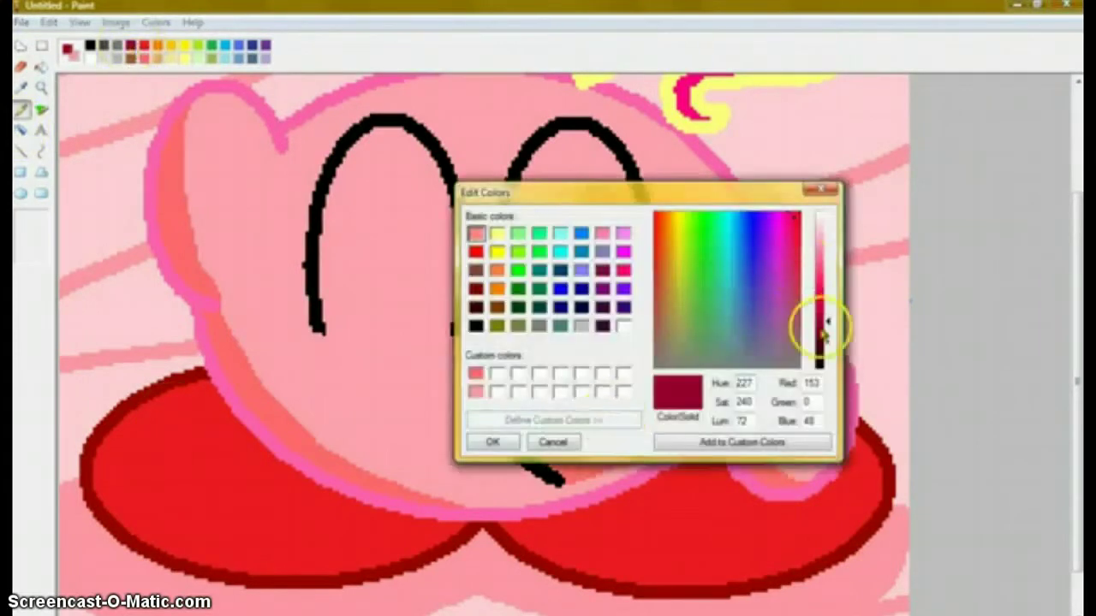
pyautogui.moveTo(797, 224); pyautogui.dragTo(655, 212)
pyautogui.moveTo(829, 322); pyautogui.dragTo(829, 305)
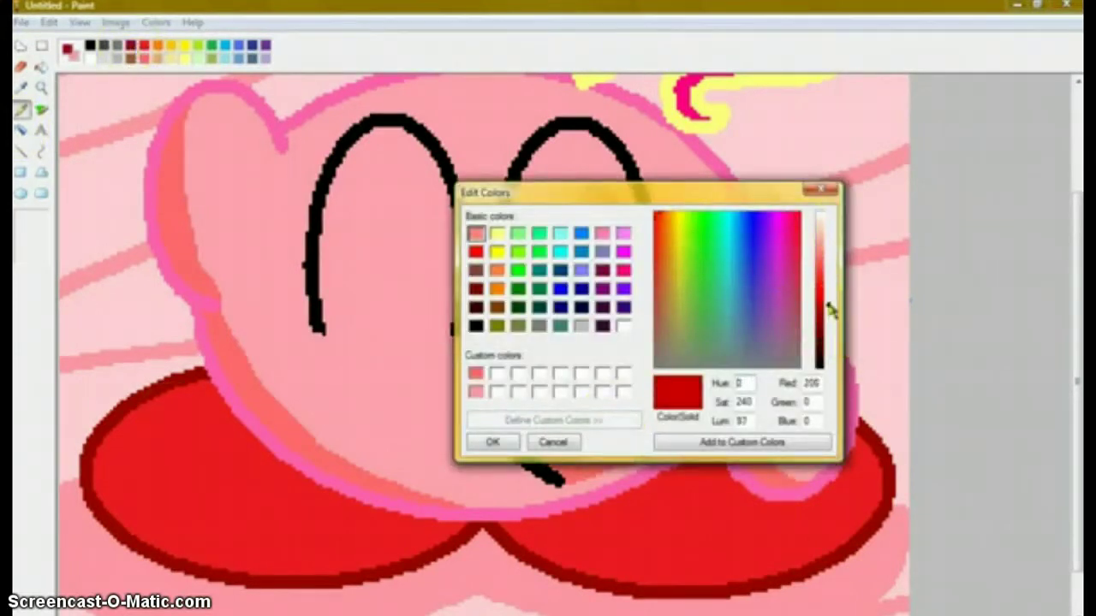
pyautogui.press('Return')
pyautogui.moveTo(222, 406)
pyautogui.mouseDown()
pyautogui.moveTo(206, 386)
pyautogui.moveTo(264, 478)
pyautogui.moveTo(323, 513)
pyautogui.mouseUp()
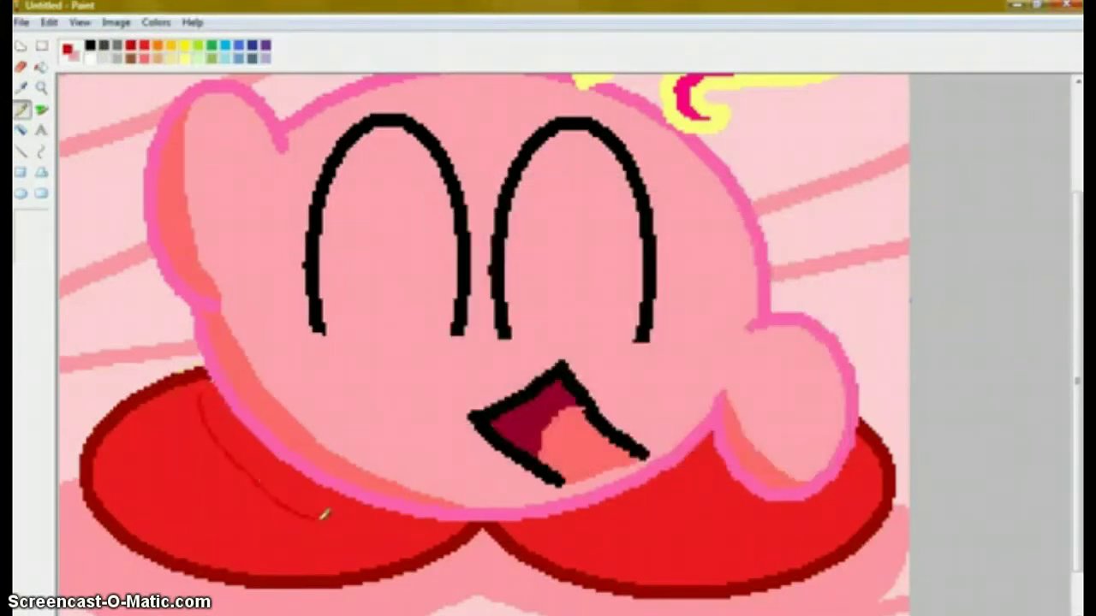
pyautogui.moveTo(191, 399); pyautogui.dragTo(118, 504)
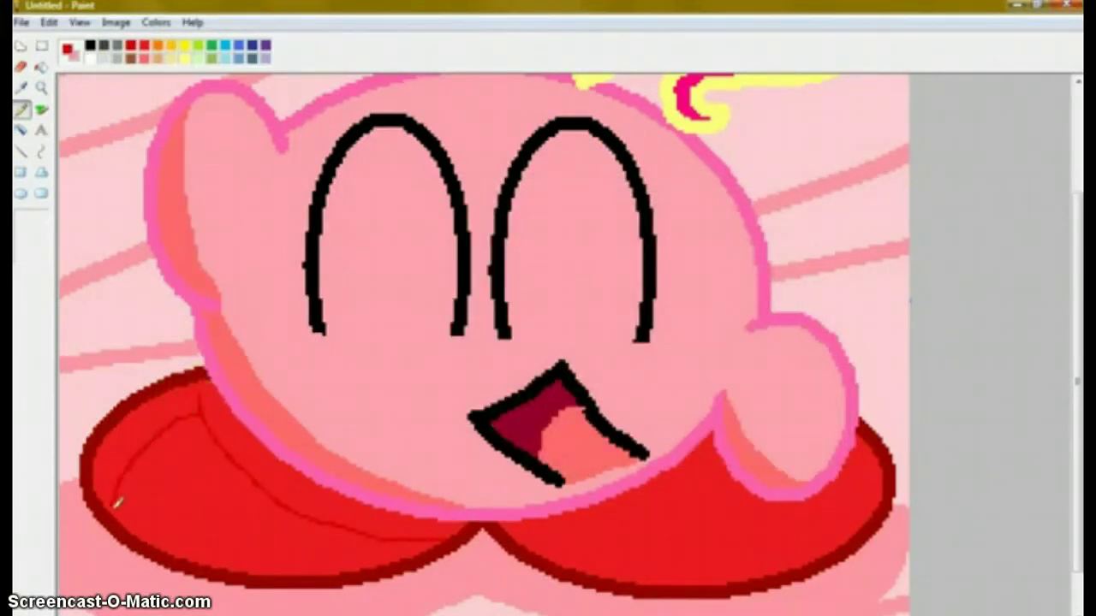
pyautogui.click(41, 66)
pyautogui.click(139, 423)
# Outline shadow areas below the body and arm and along the bottom of the right foot, and fill them with the deep red
pyautogui.click(20, 108)
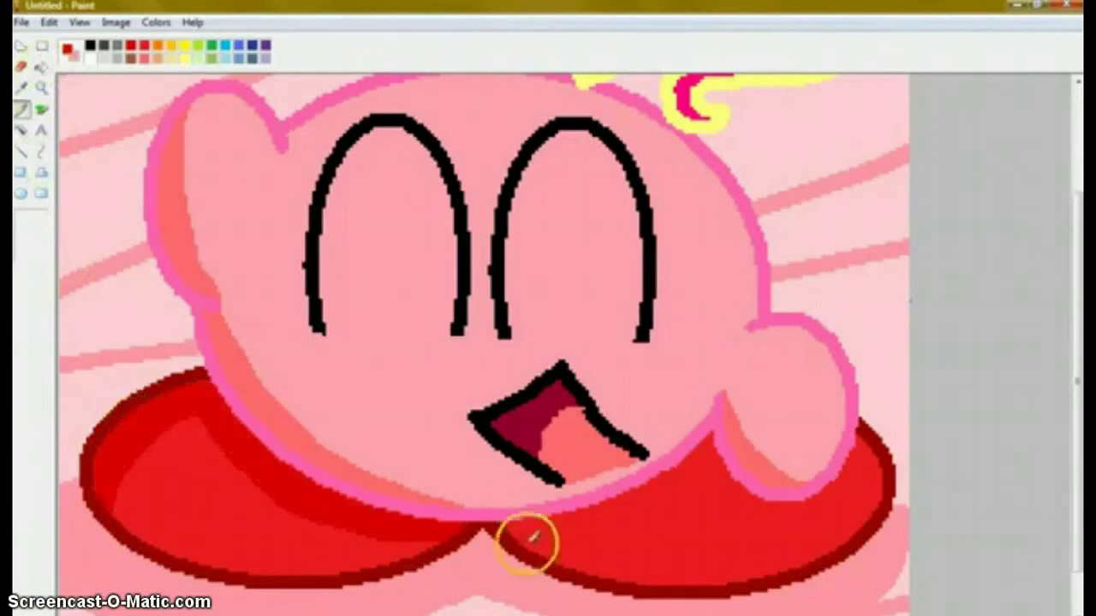
pyautogui.moveTo(550, 534); pyautogui.dragTo(709, 567)
pyautogui.moveTo(702, 484)
pyautogui.mouseDown()
pyautogui.moveTo(810, 526)
pyautogui.moveTo(878, 450)
pyautogui.mouseUp()
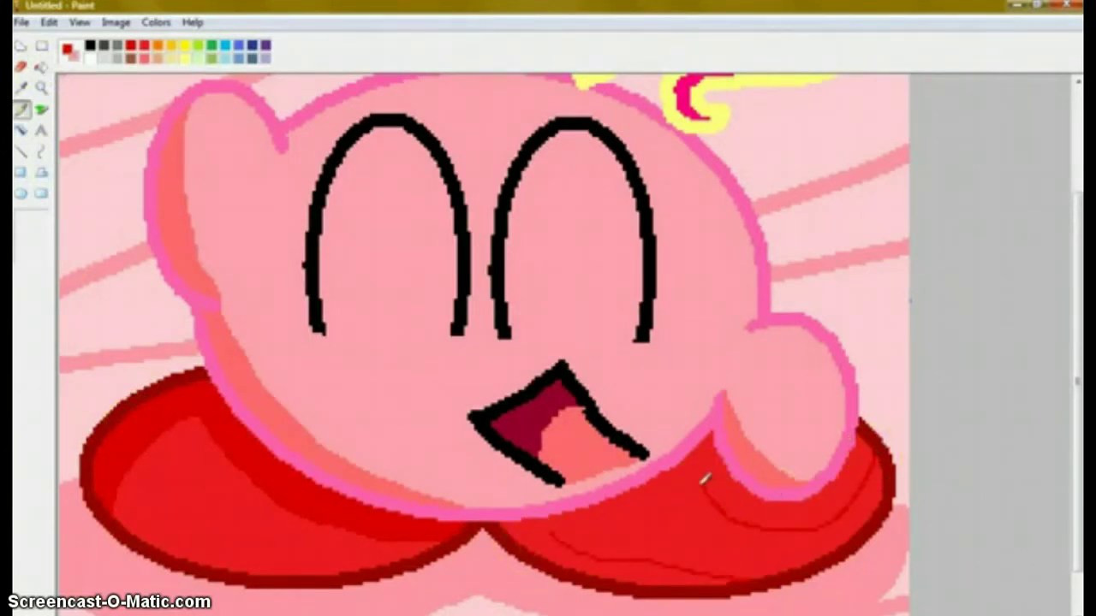
pyautogui.moveTo(702, 485); pyautogui.dragTo(618, 503)
pyautogui.click(40, 67)
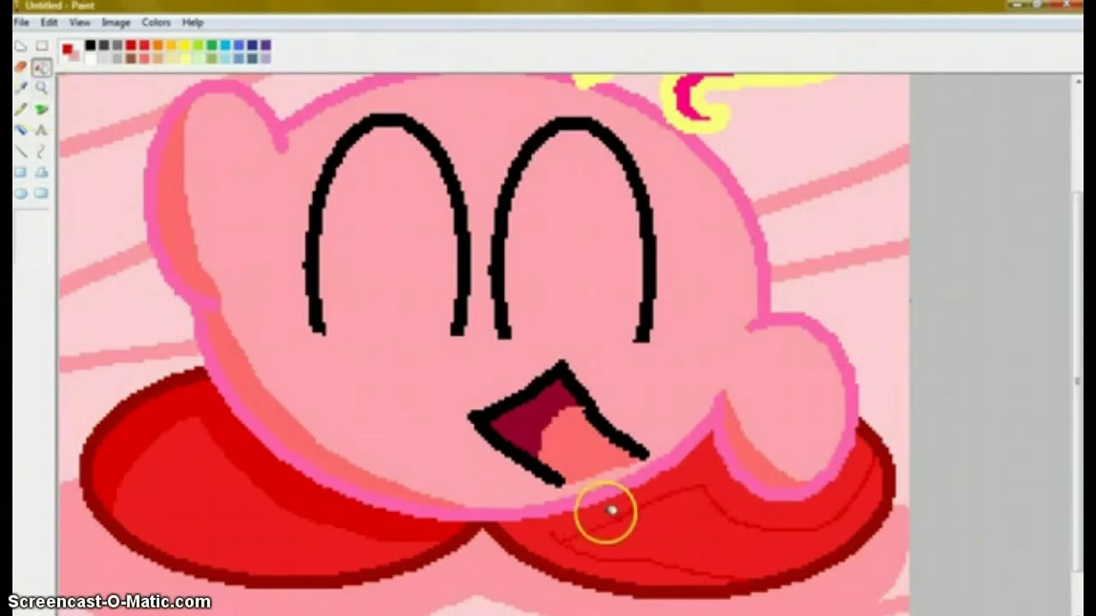
pyautogui.click(606, 512)
# Draw a deep red heart in the picture's upper-left corner, above the raised arm
pyautogui.scroll(3, 394, 509)
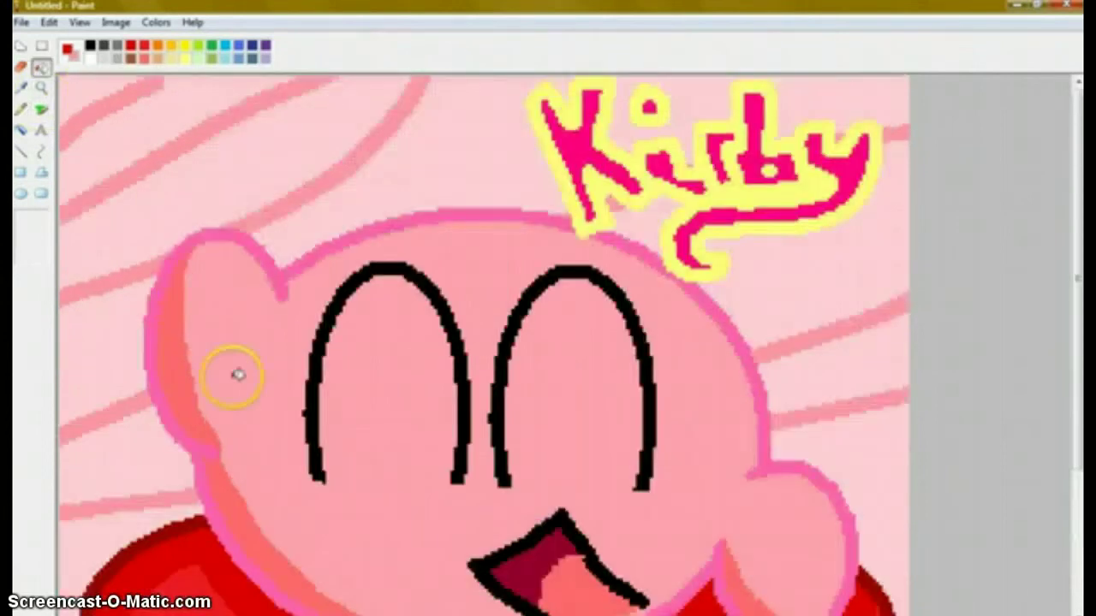
pyautogui.click(21, 109)
pyautogui.scroll(-3, 685, 400)
pyautogui.scroll(3, 685, 400)
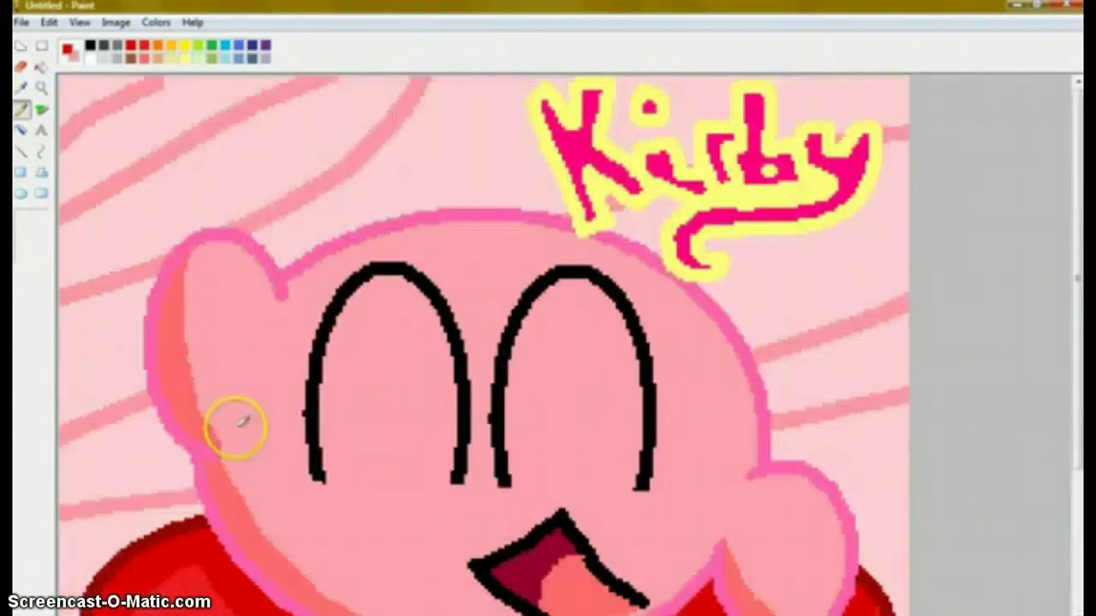
pyautogui.moveTo(87, 180); pyautogui.dragTo(137, 226)
pyautogui.moveTo(171, 195); pyautogui.dragTo(214, 142)
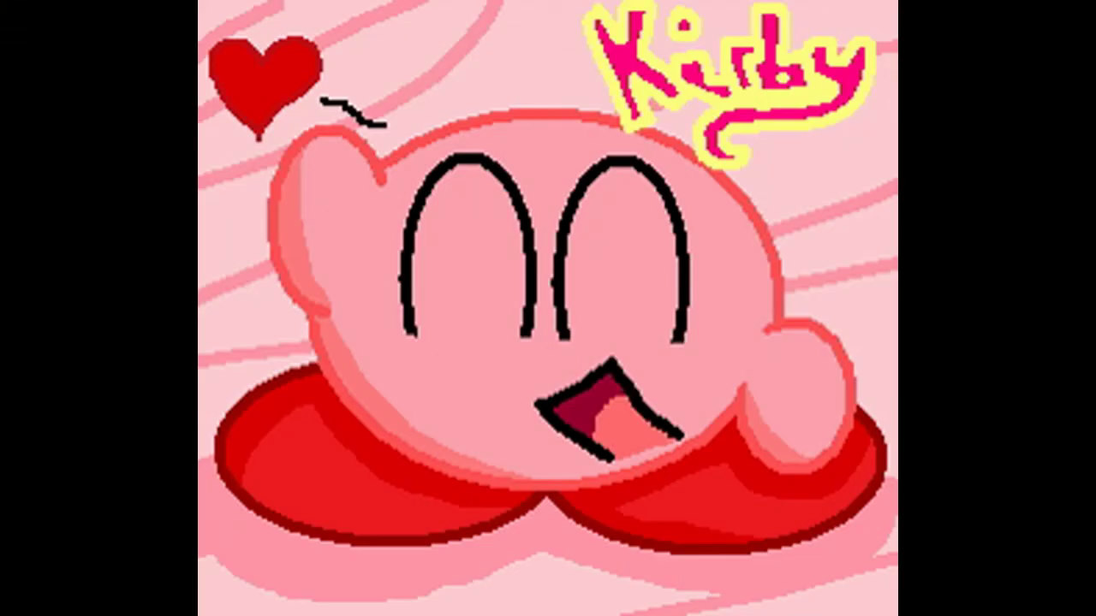